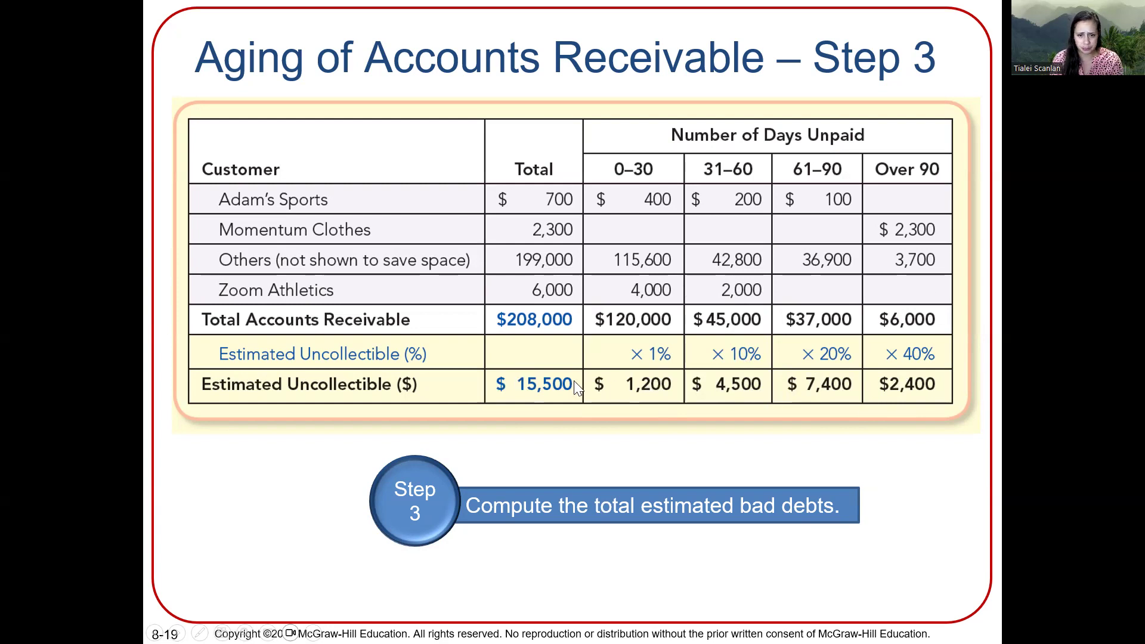
Advance the slideshow to slide 8-20, showing the Allowance T-account's 15,500 desired balance.
key(Right)
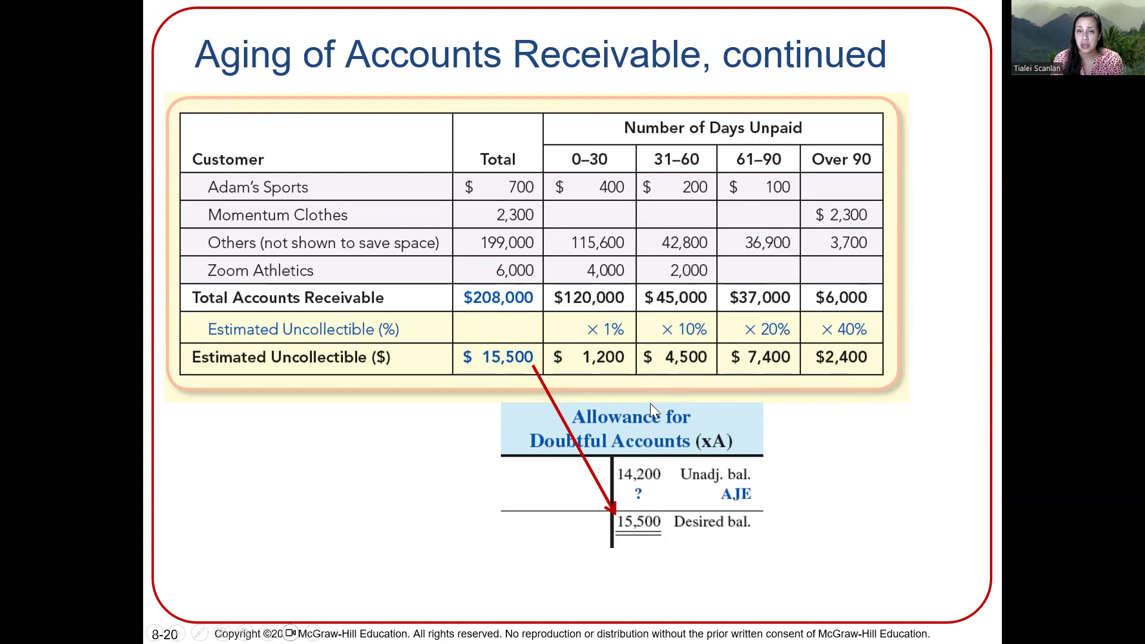
Build the $1,300 AJE calculation and concluding journal entry slide, then end the slideshow.
click(638, 489)
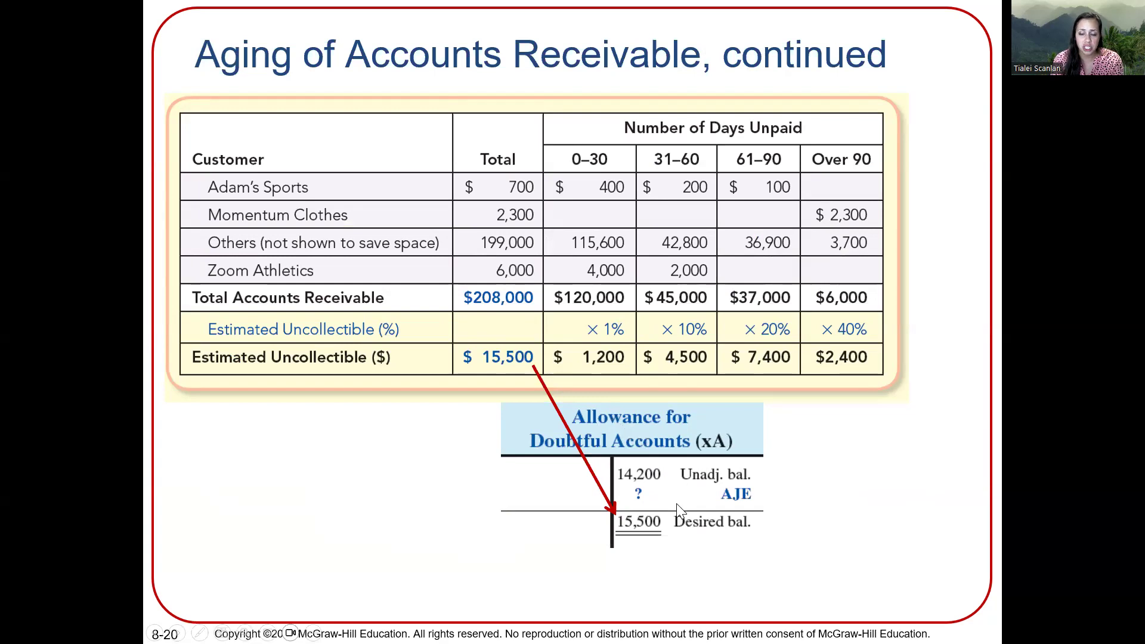
click(667, 546)
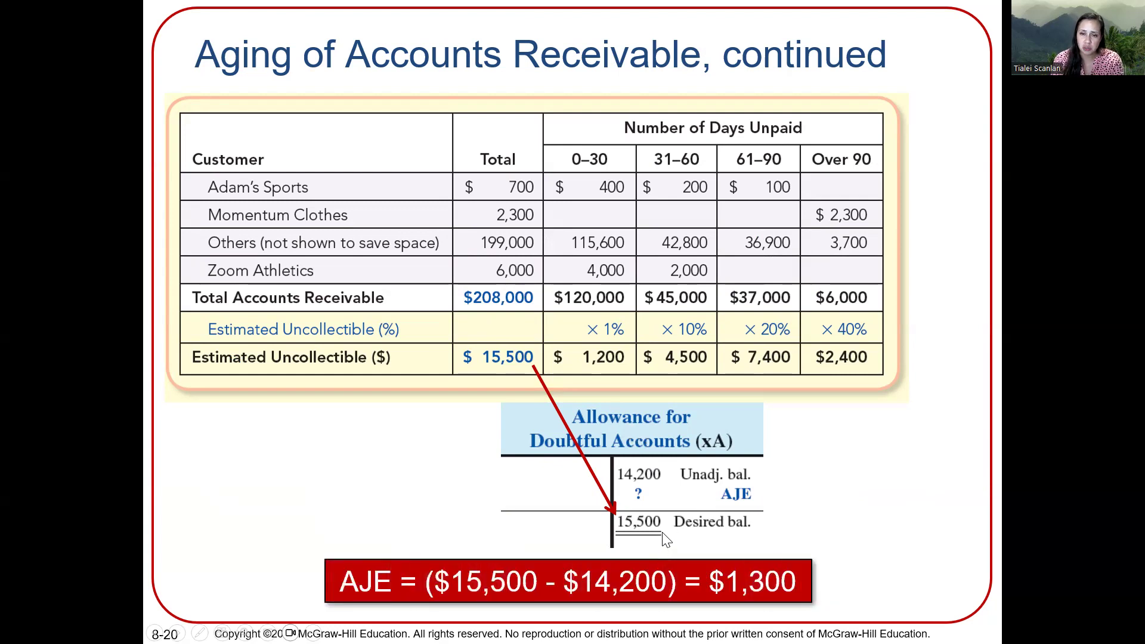
click(666, 539)
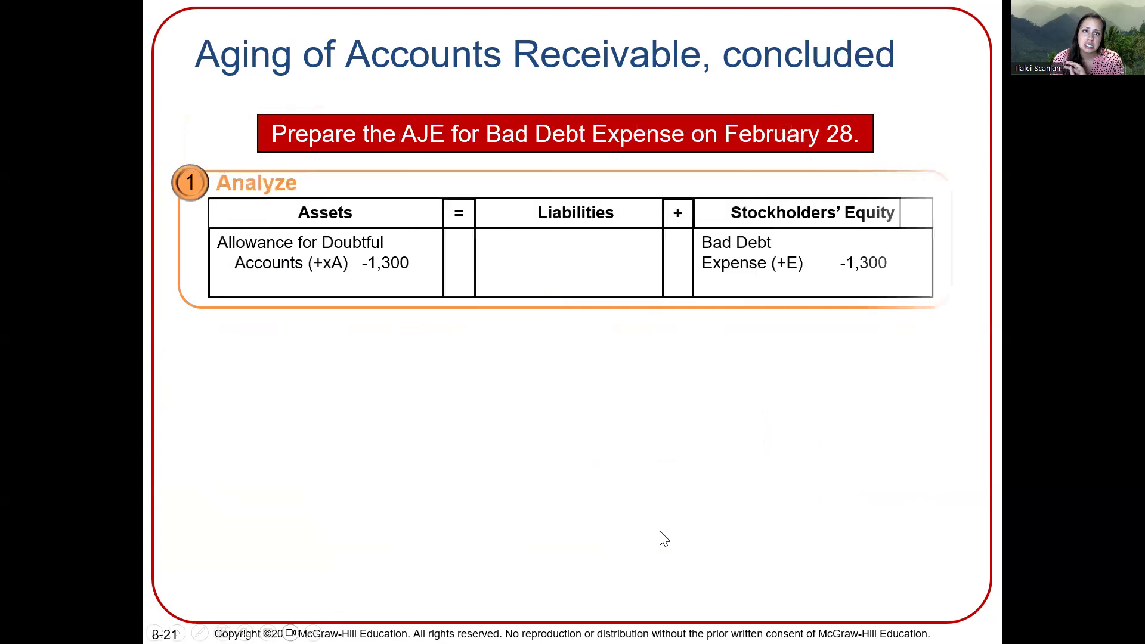
click(665, 524)
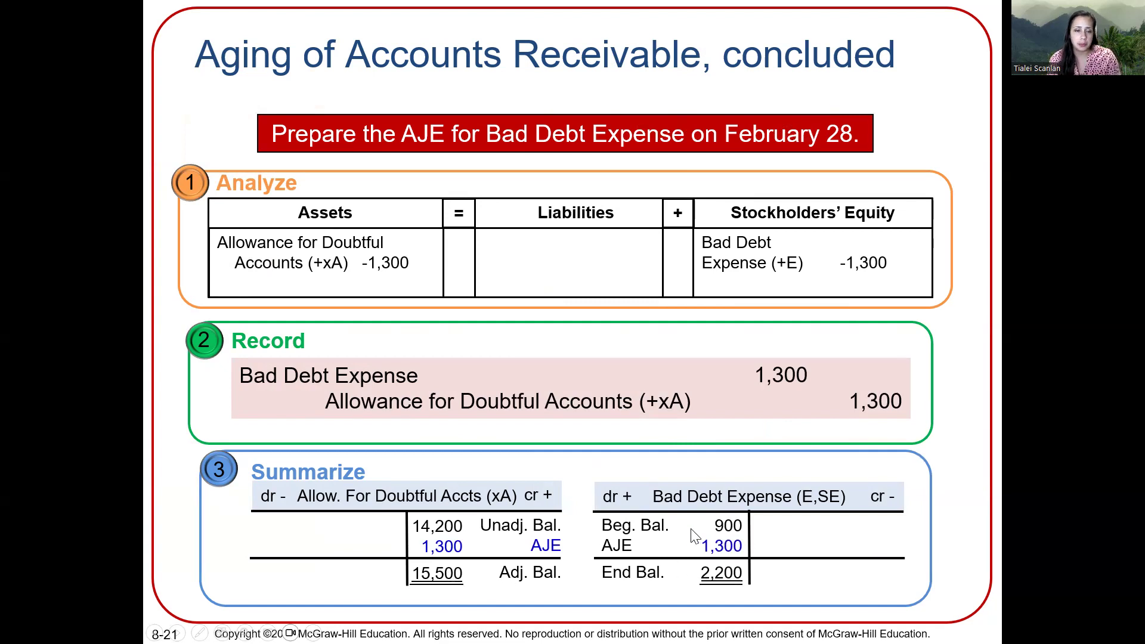
key(Escape)
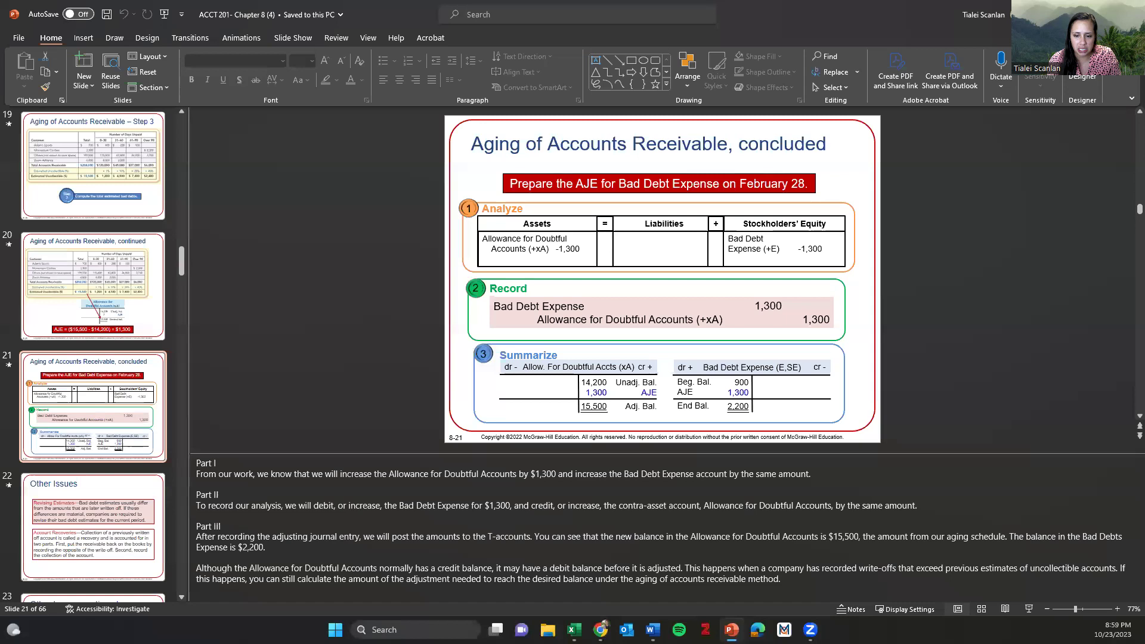
Switch to the ICA 18 - ACCT 201 Word worksheet with the empty aging schedule.
click(685, 587)
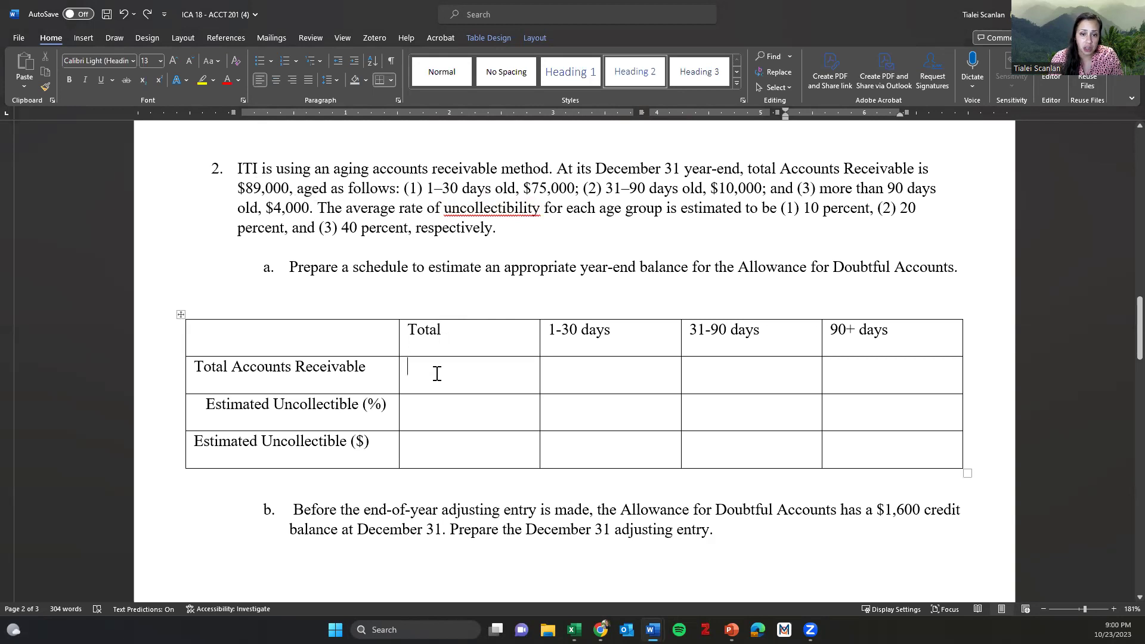
Fill the Total Accounts Receivable row with 89,000, 75,000, 10,000 and 4,000.
text(89,00)
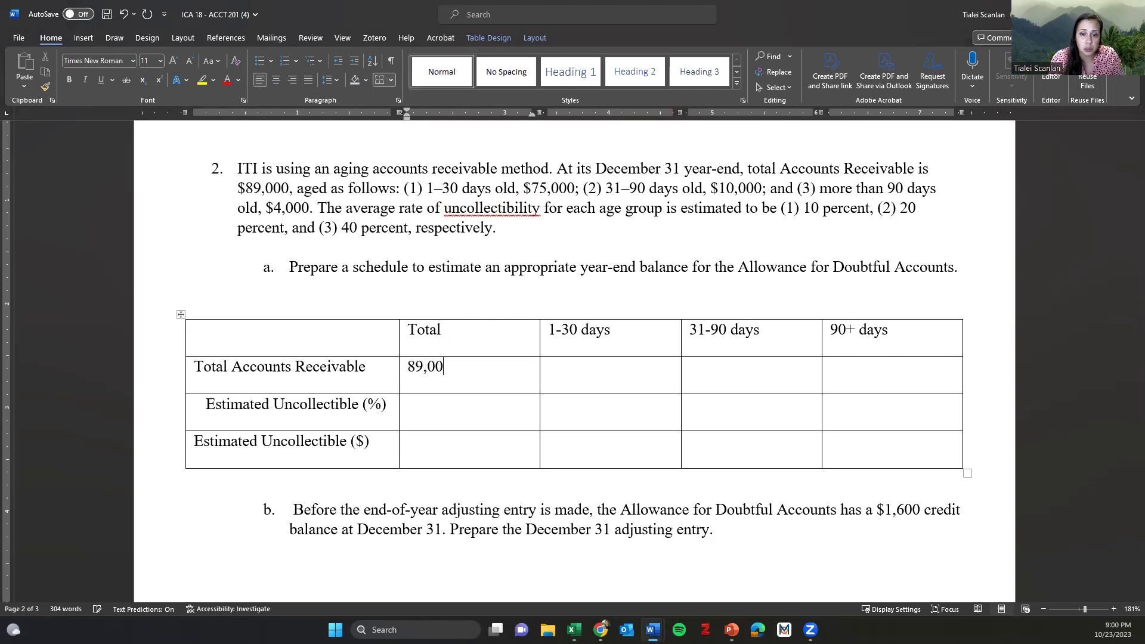
click(548, 368)
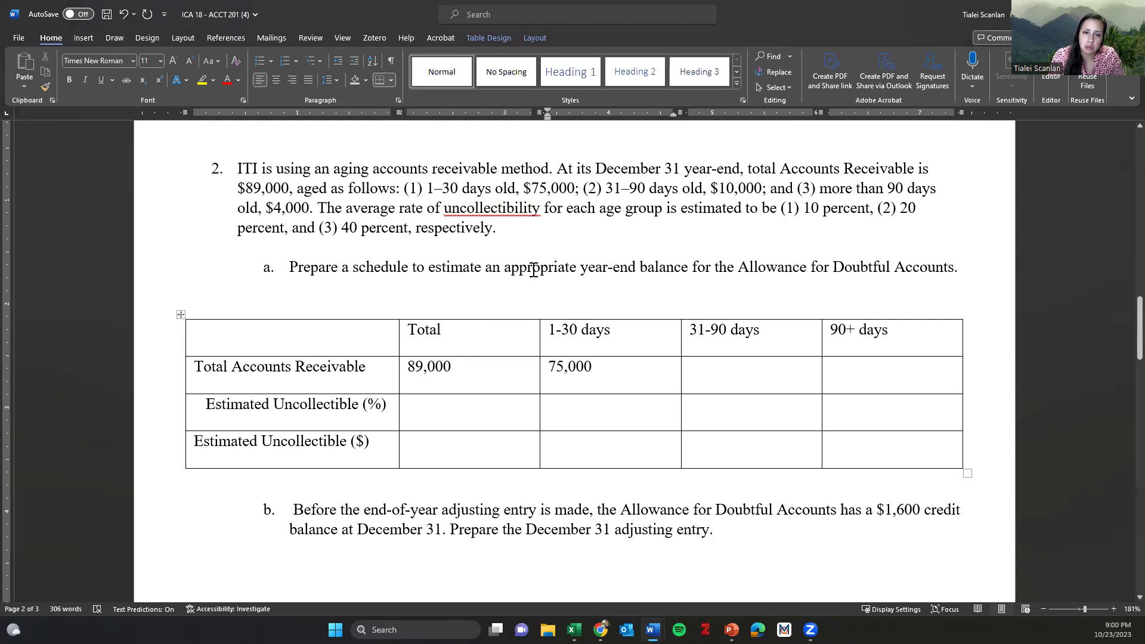
drag(621, 332, 565, 349)
click(563, 348)
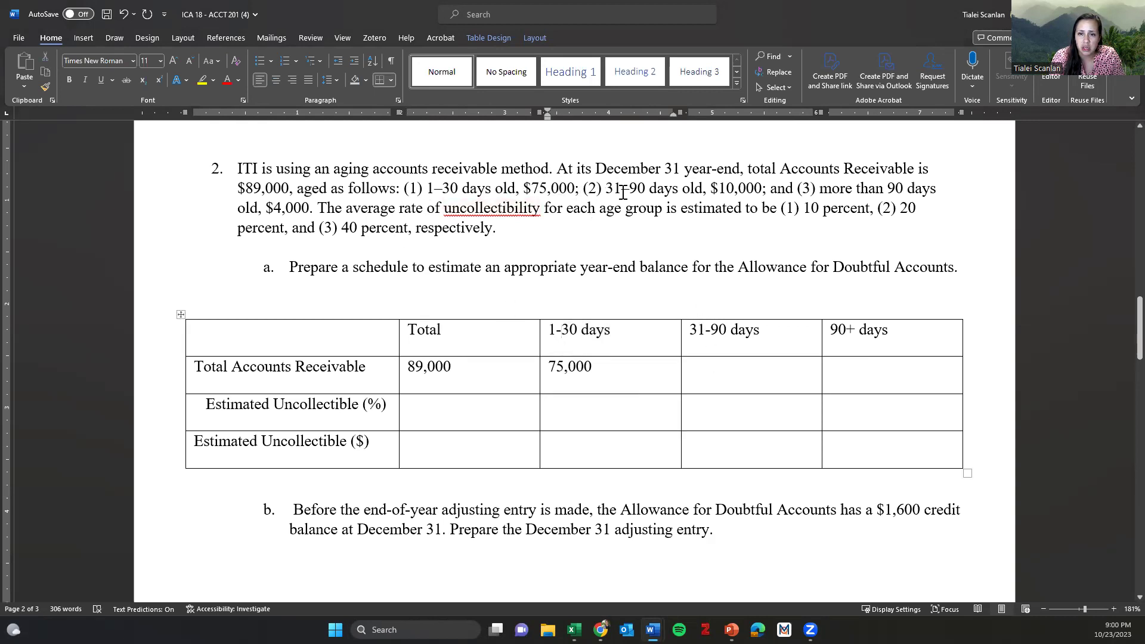
click(727, 376)
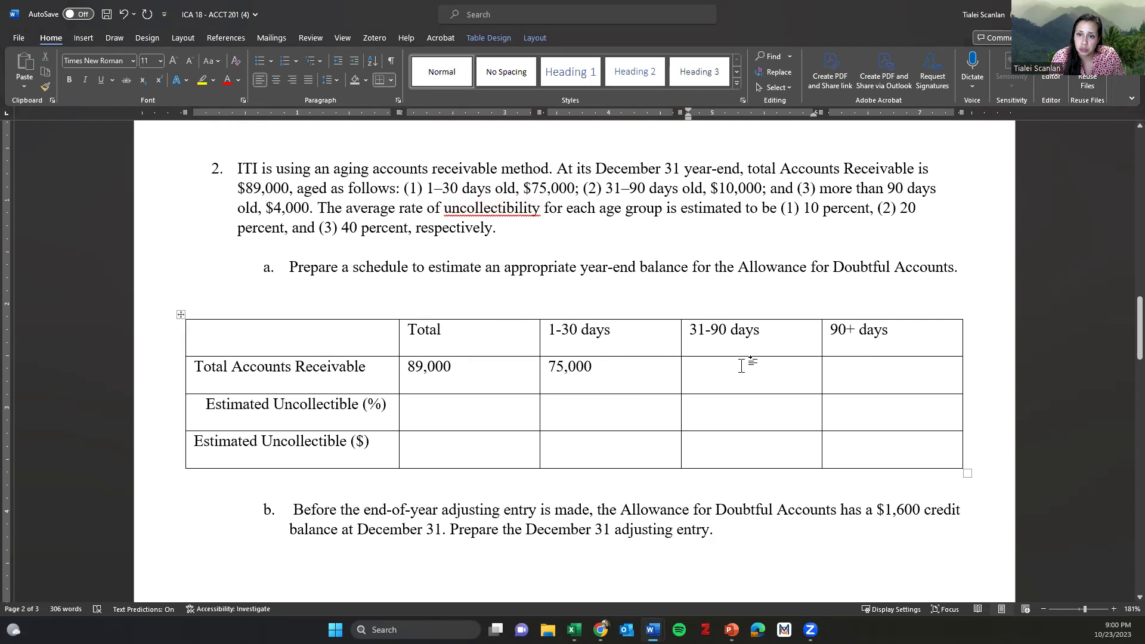
text(10,00)
key(Tab)
text(4,0000)
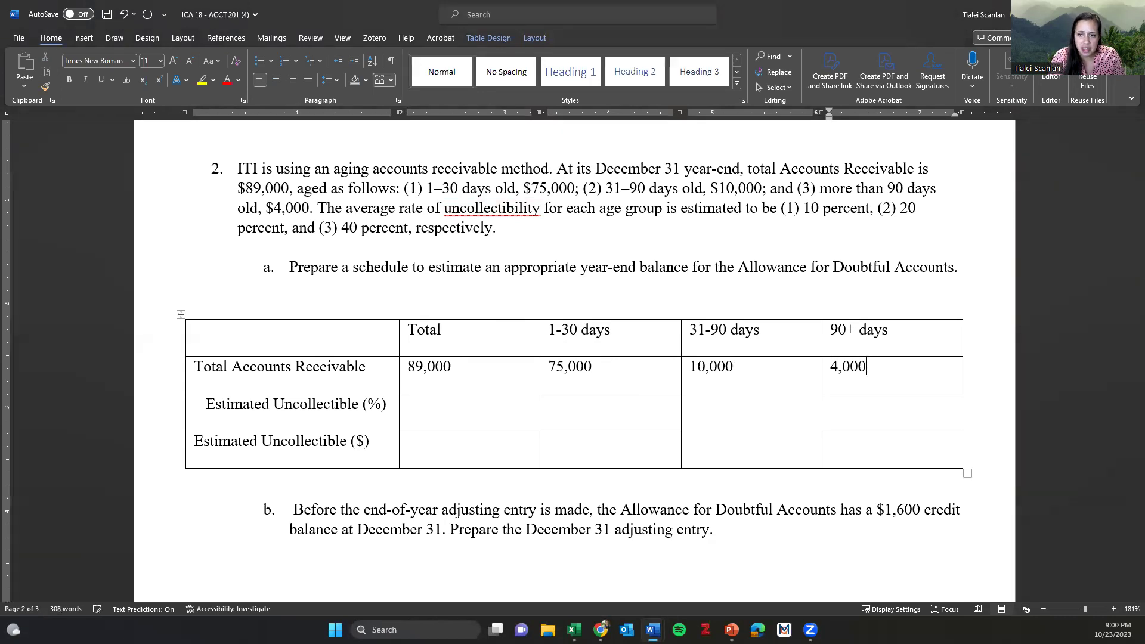
scroll(580, 347, up, 1)
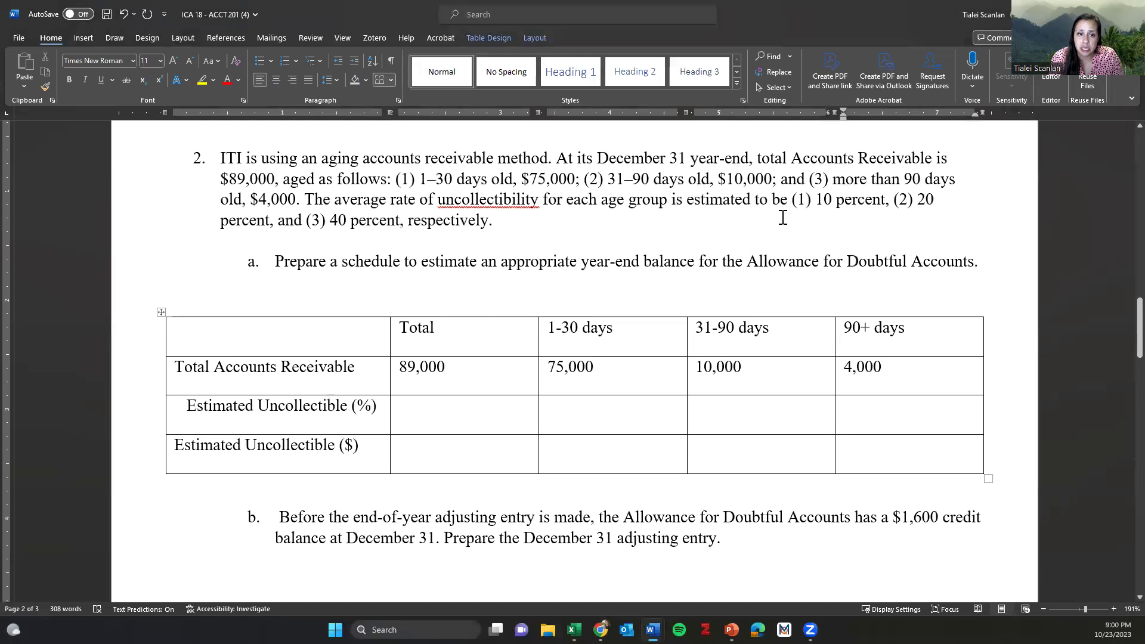
Remove the misplaced .1 and .20 entries from the Estimated Uncollectible (%) row.
click(481, 398)
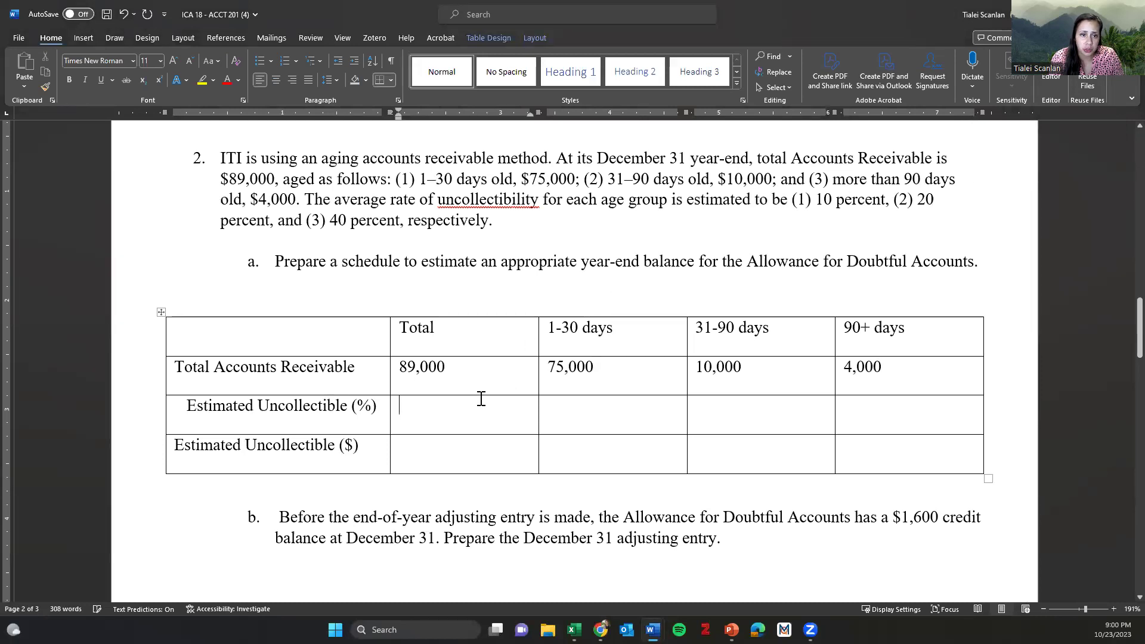
text(.1)
key(Tab)
text(.20)
key(Tab)
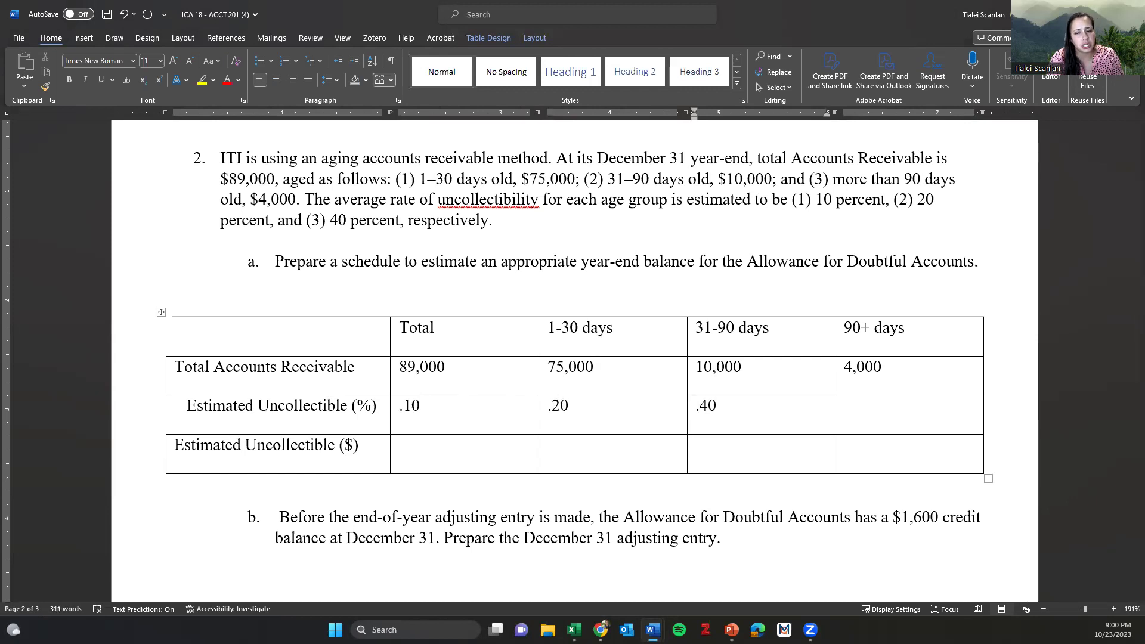
key(shift+Tab)
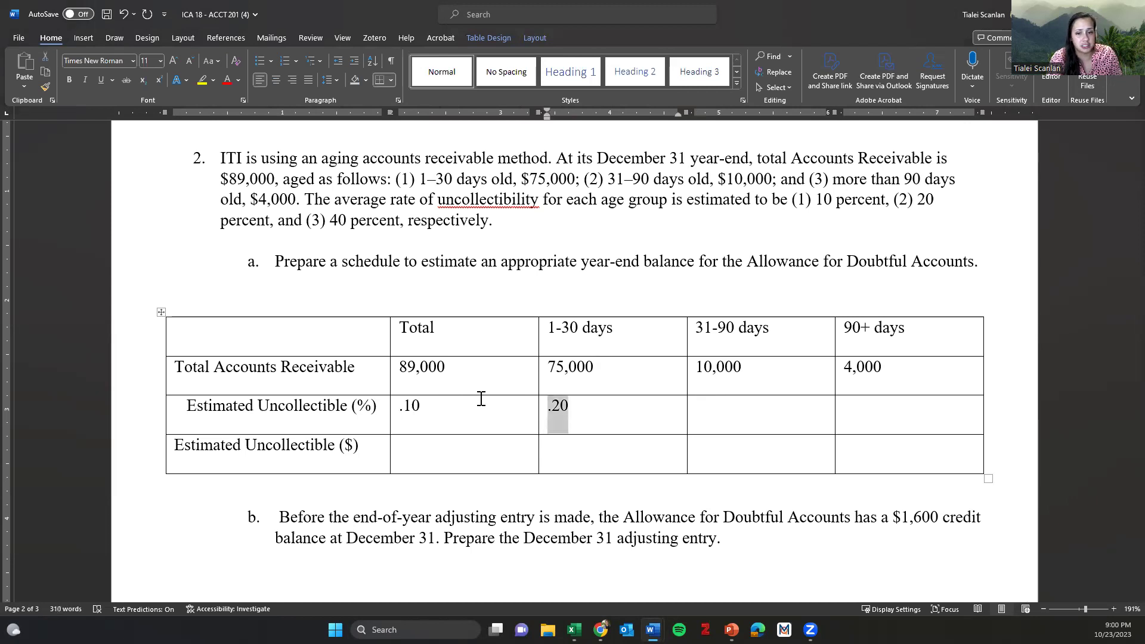
key(BackSpace)
key(shift+Tab)
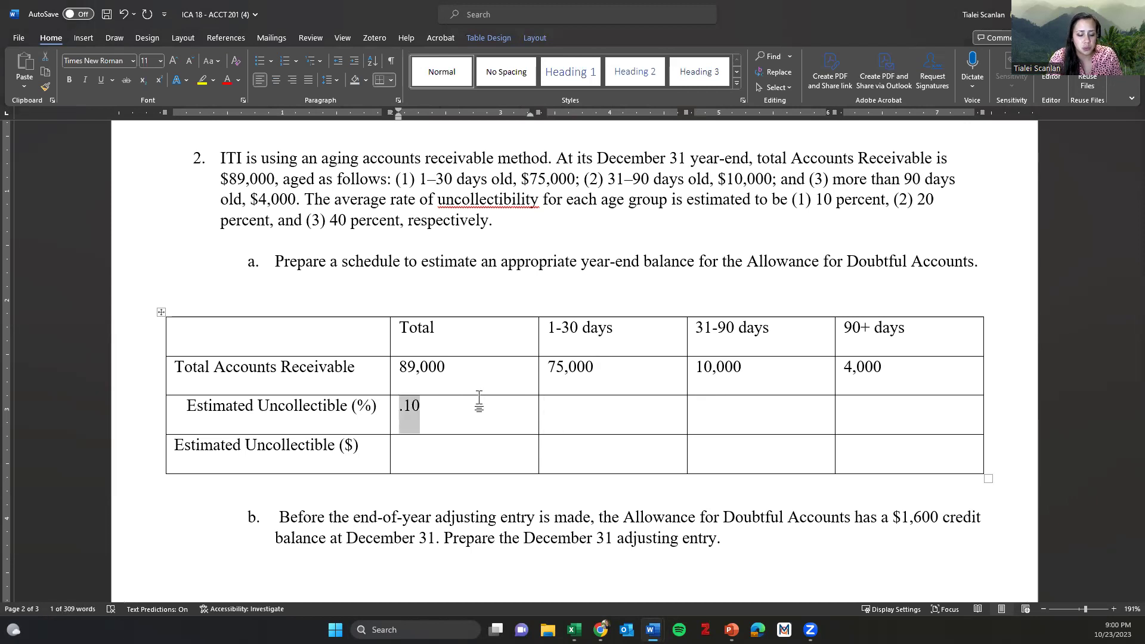
key(BackSpace)
Enter rates .1, .2 and .4 under the three age columns.
drag(399, 365, 446, 369)
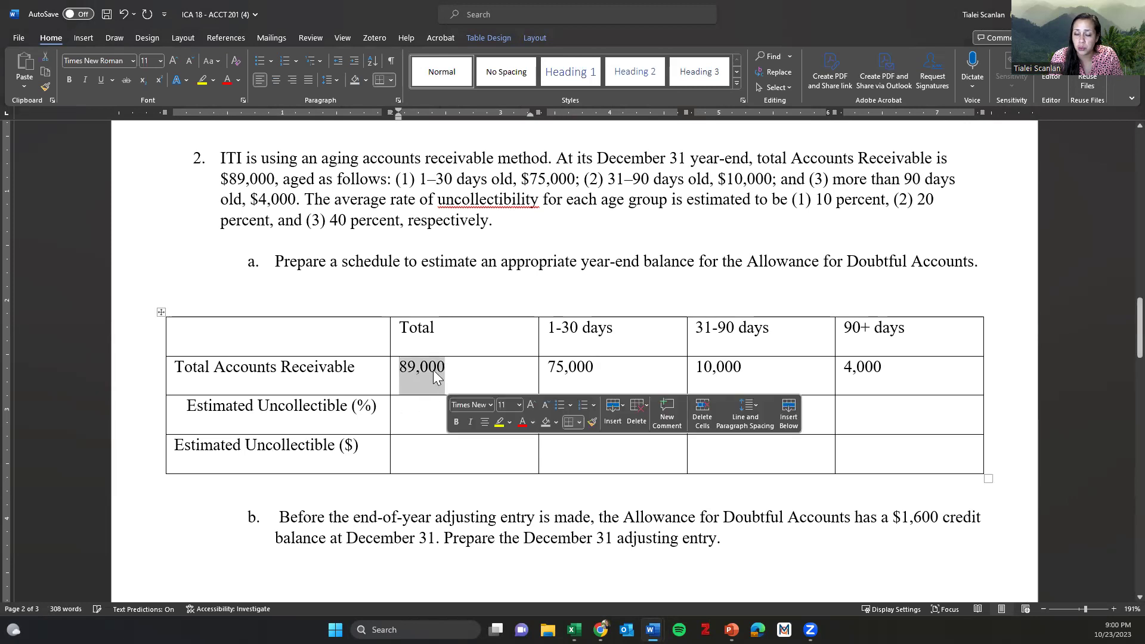
click(402, 413)
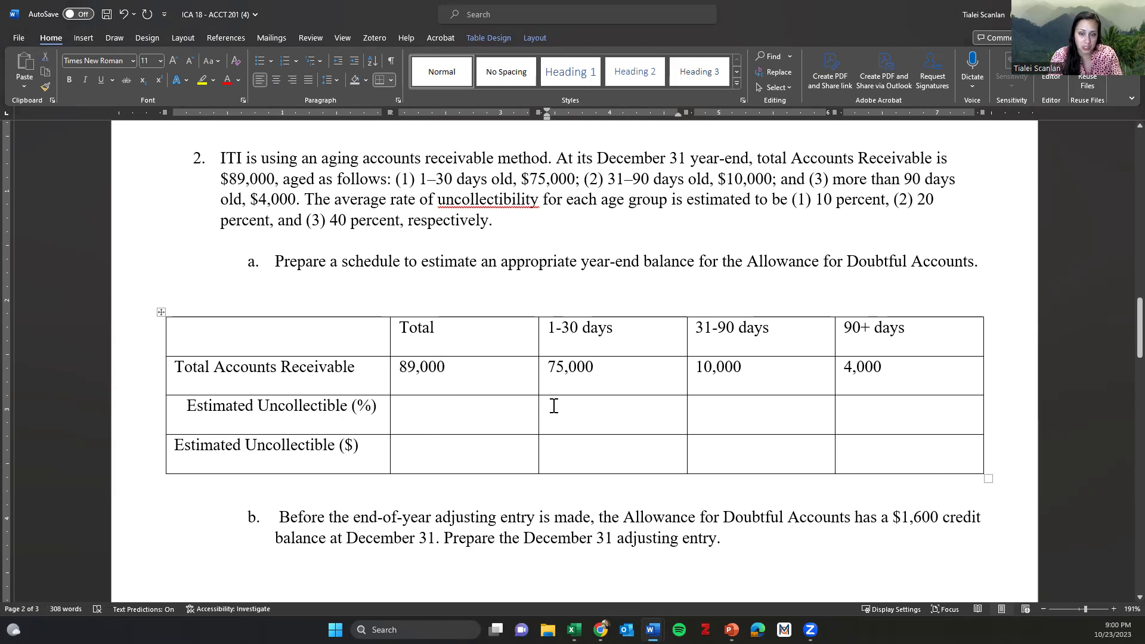
text(.1)
key(Tab)
text(.2)
key(Tab)
text(.4)
key(Down)
Copy the schedule's figures from the table and bring Excel forward.
click(563, 445)
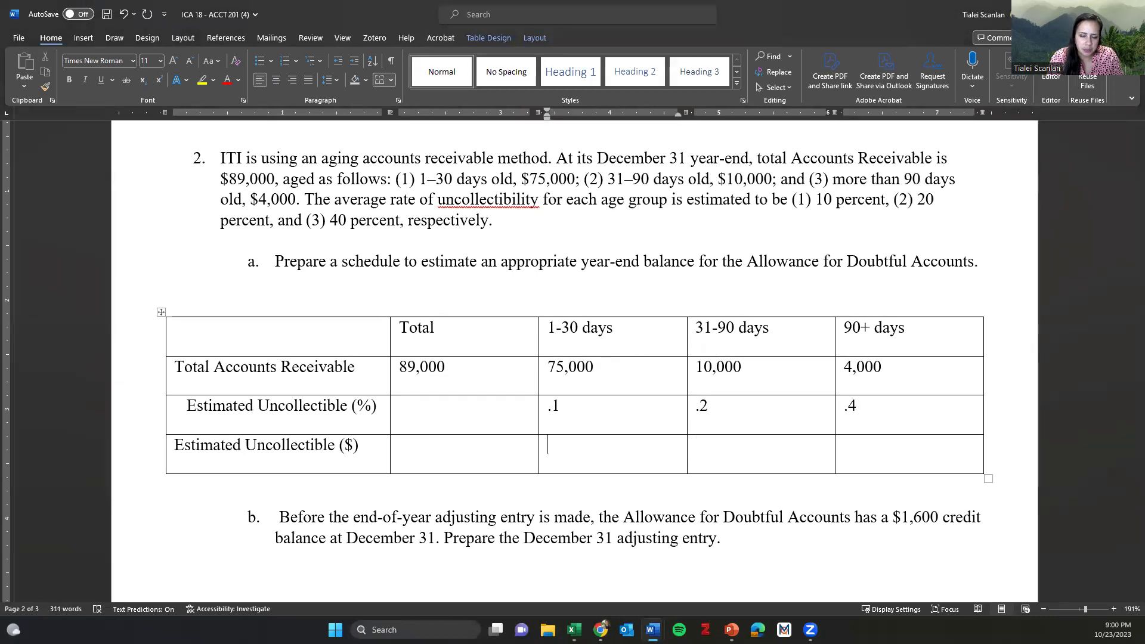
drag(875, 440, 476, 382)
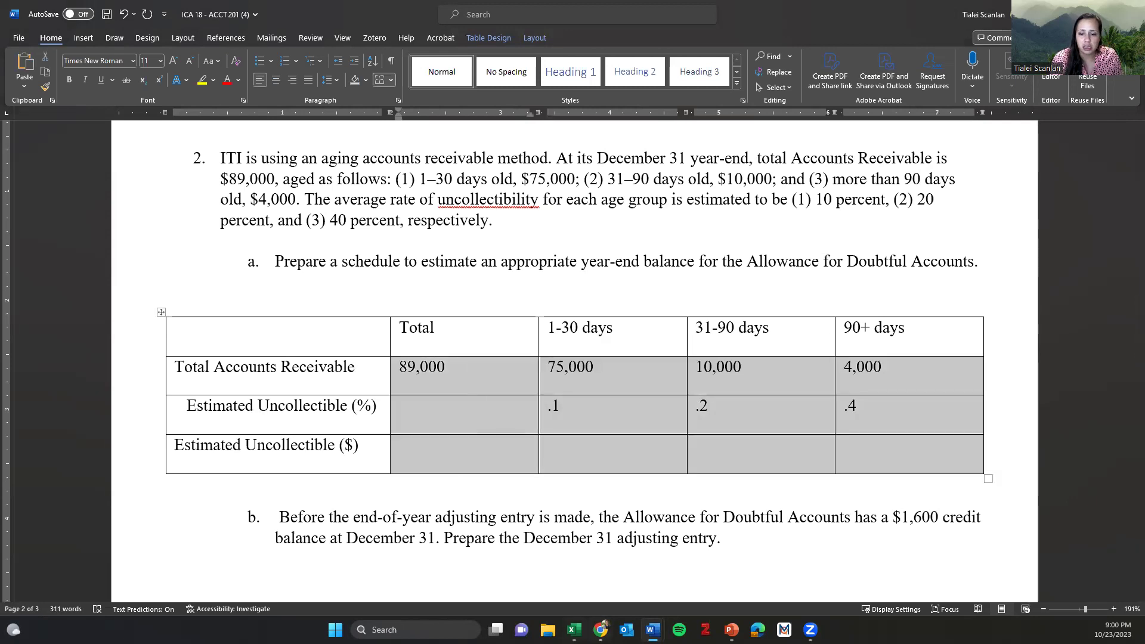
key(alt+Tab)
scroll(513, 316, down, 2)
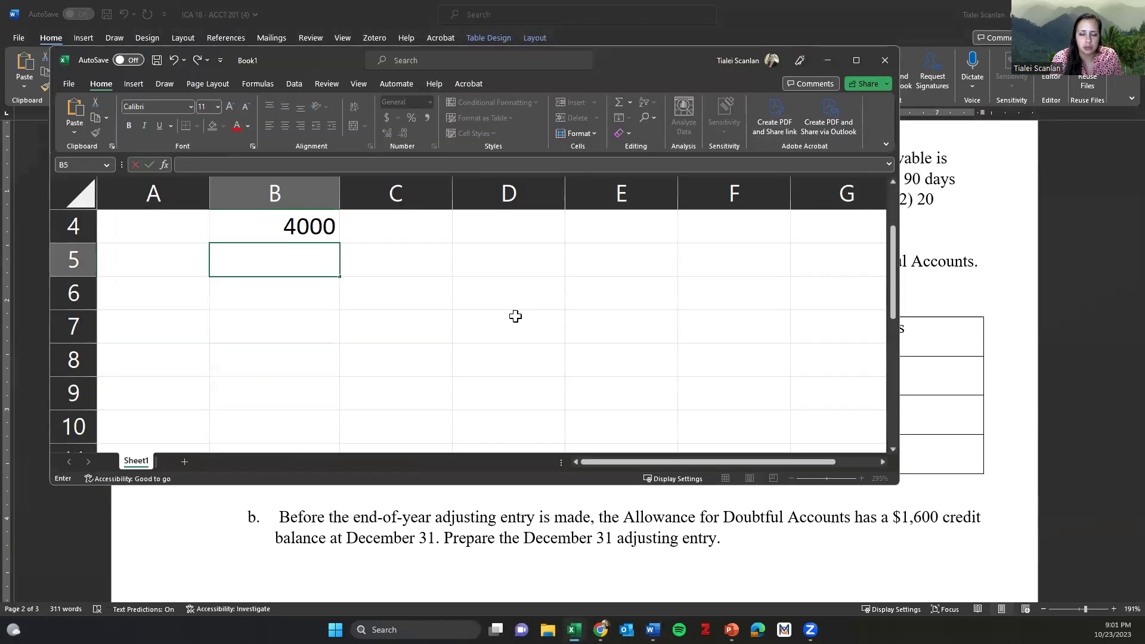
Paste the schedule into Excel at B9 and compute =C9*C10 in C11.
click(274, 304)
text(89,000	75,000	10,000	4,000 	0.1	0.2	0.4)
click(391, 358)
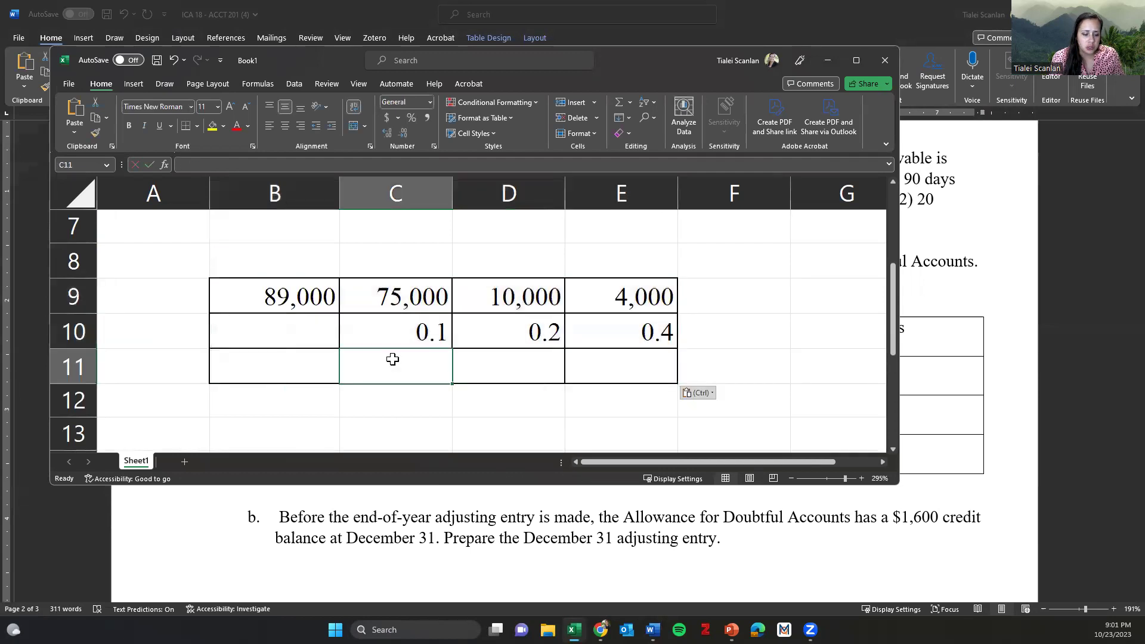
text(=)
click(394, 299)
text(*)
click(388, 342)
key(Return)
Copy the C11 uncollectible formula into D11 and E11.
click(417, 365)
key(ctrl+c)
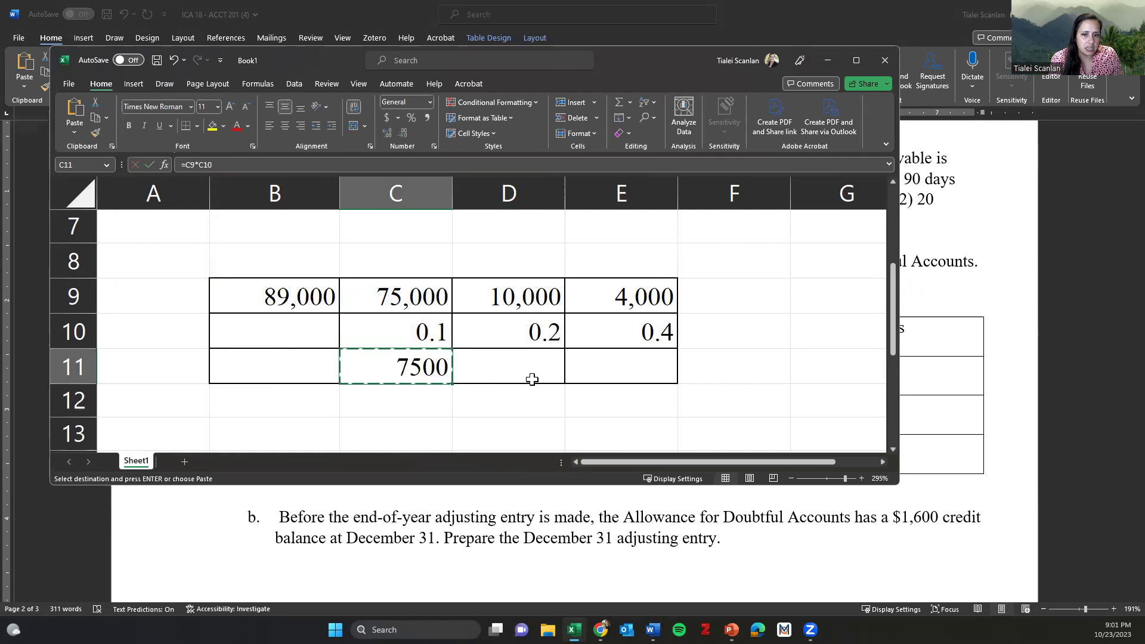
click(529, 378)
key(ctrl+v)
click(632, 361)
key(ctrl+v)
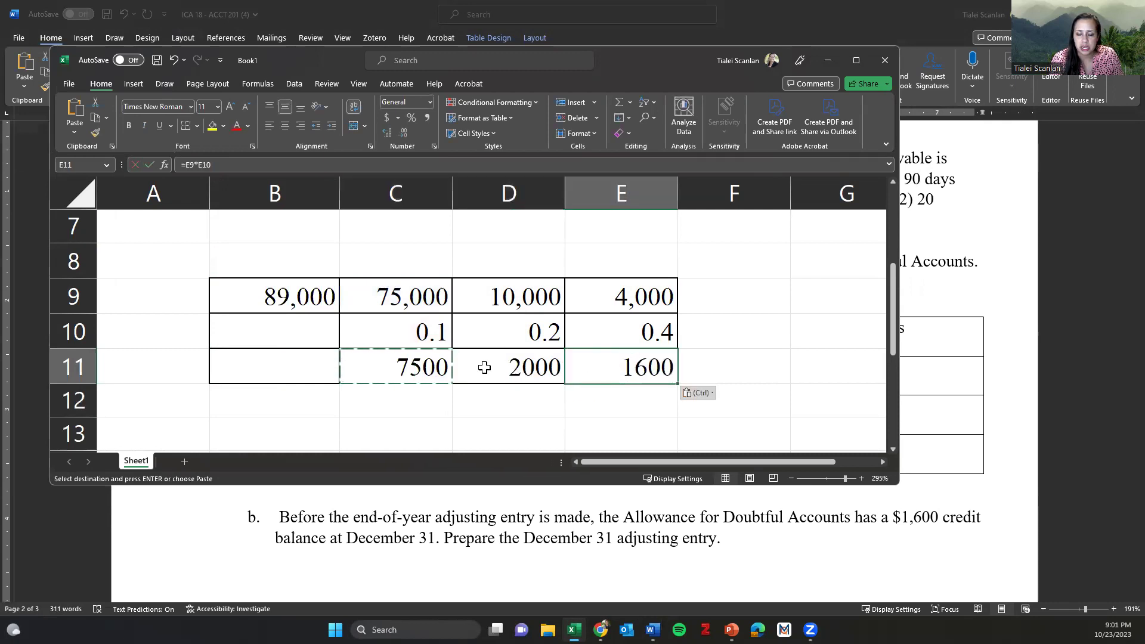
Paste the 7500, 2000 and 1600 results as plain text into Word's 1-30 days ($) cell.
click(426, 365)
drag(426, 365, 601, 366)
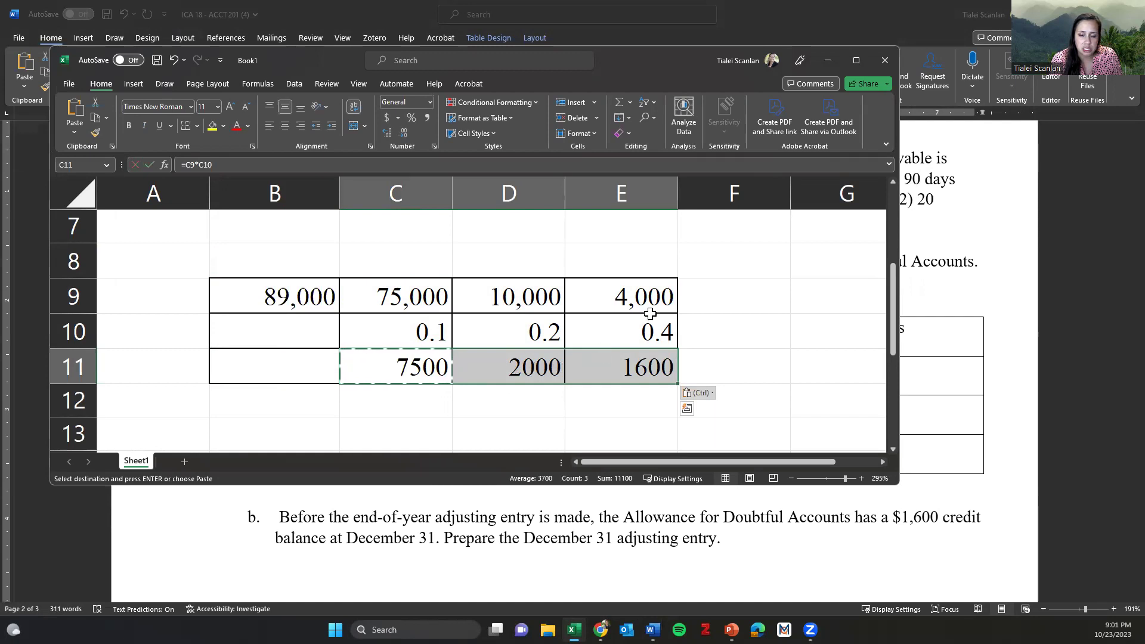
key(ctrl+c)
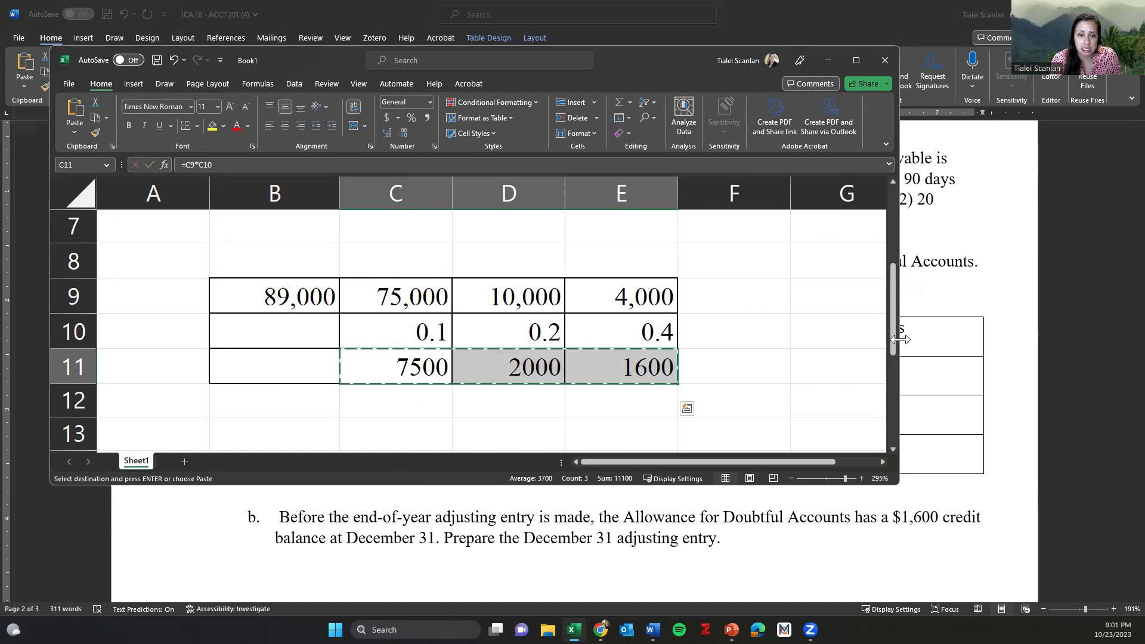
click(904, 340)
click(582, 452)
key(ctrl+v)
key(ctrl+z)
right_click(556, 445)
click(658, 227)
drag(649, 476, 604, 445)
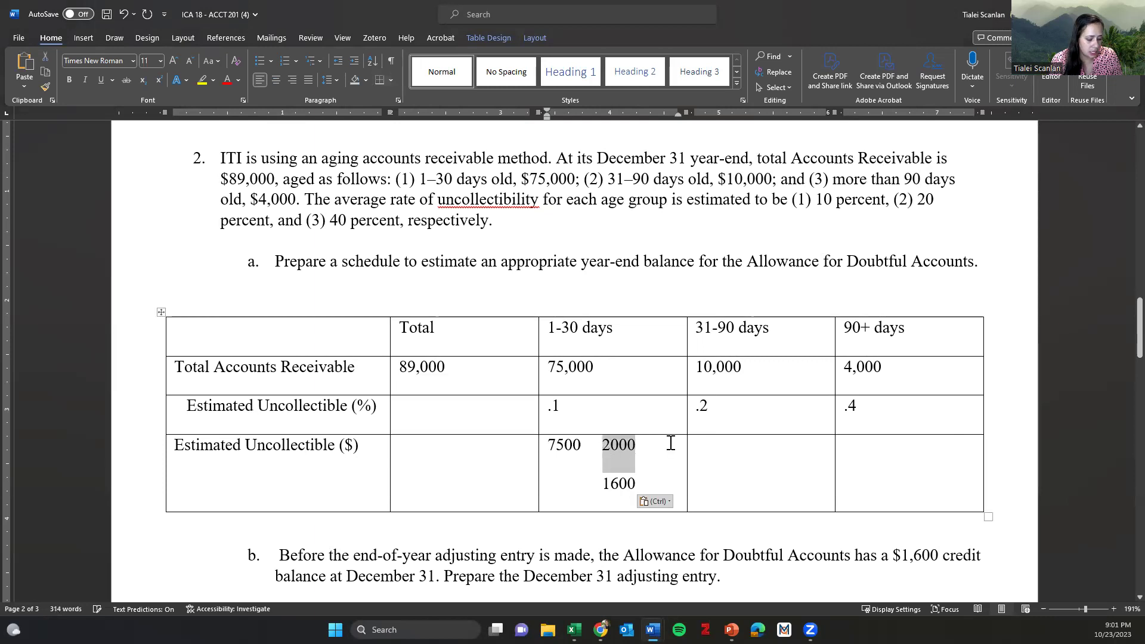
Move 2000 into the 31-90 days cell and 1600 into the 90+ days cell.
key(ctrl+x)
click(746, 448)
key(ctrl+v)
drag(637, 484, 604, 484)
key(ctrl+x)
click(897, 450)
key(ctrl+v)
click(499, 466)
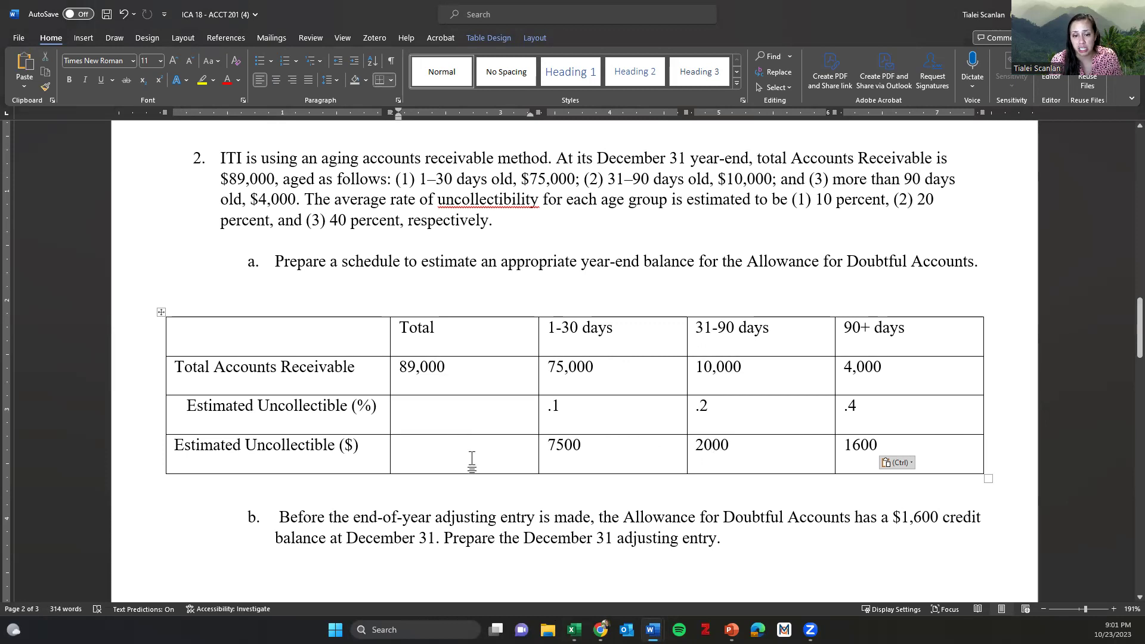
key(alt+Tab)
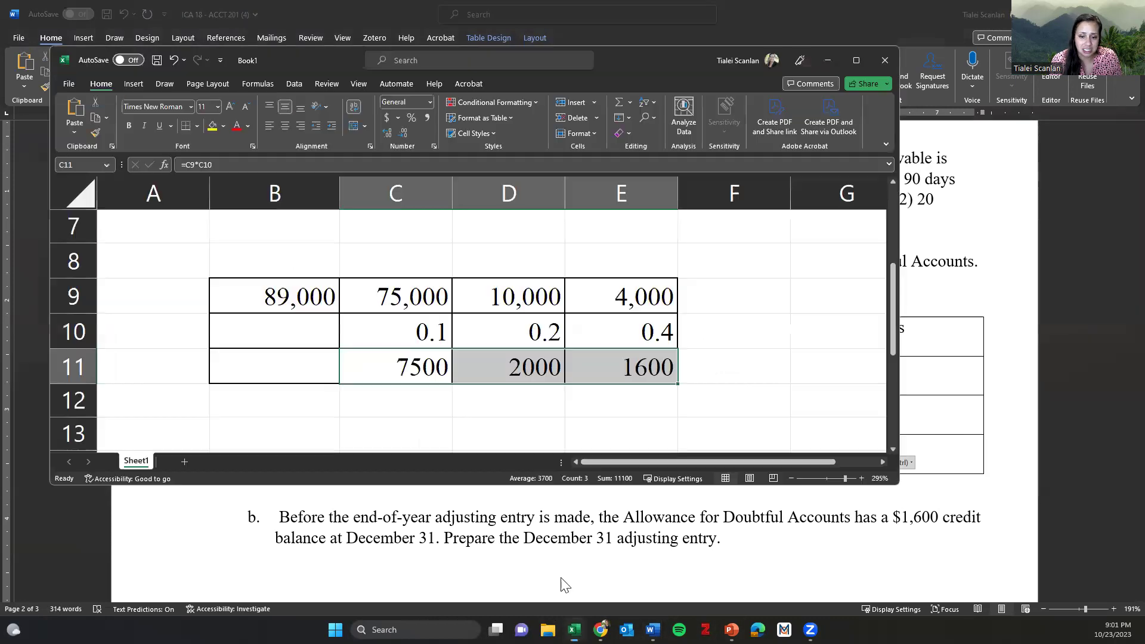
Total C11:E11 with a SUM formula in B11, giving 11100.
click(349, 392)
click(323, 377)
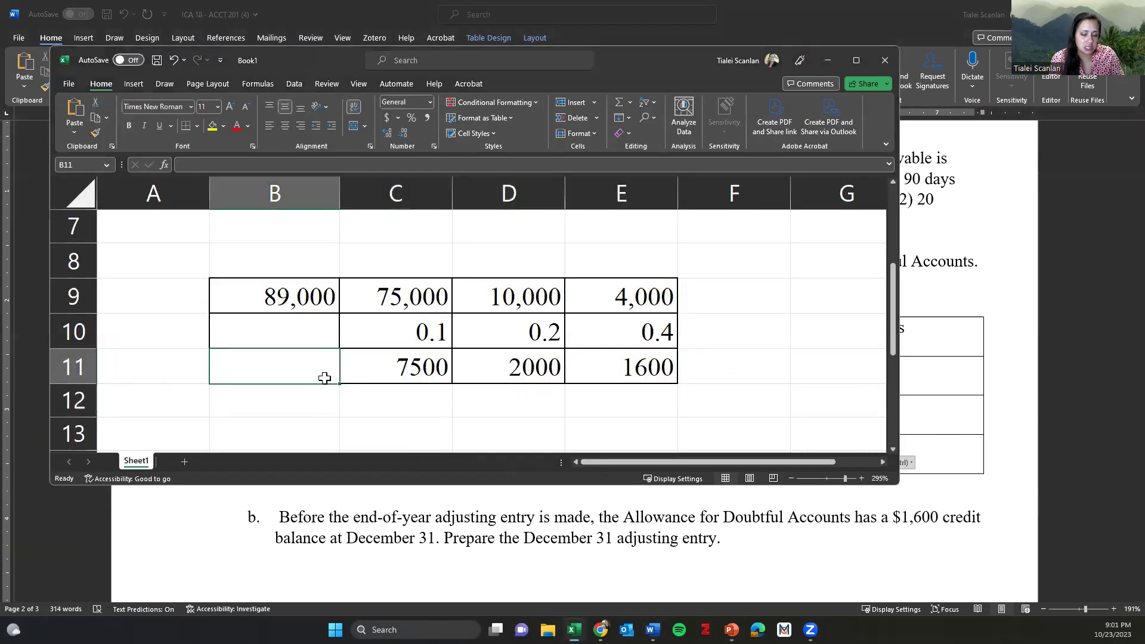
text(=sum()
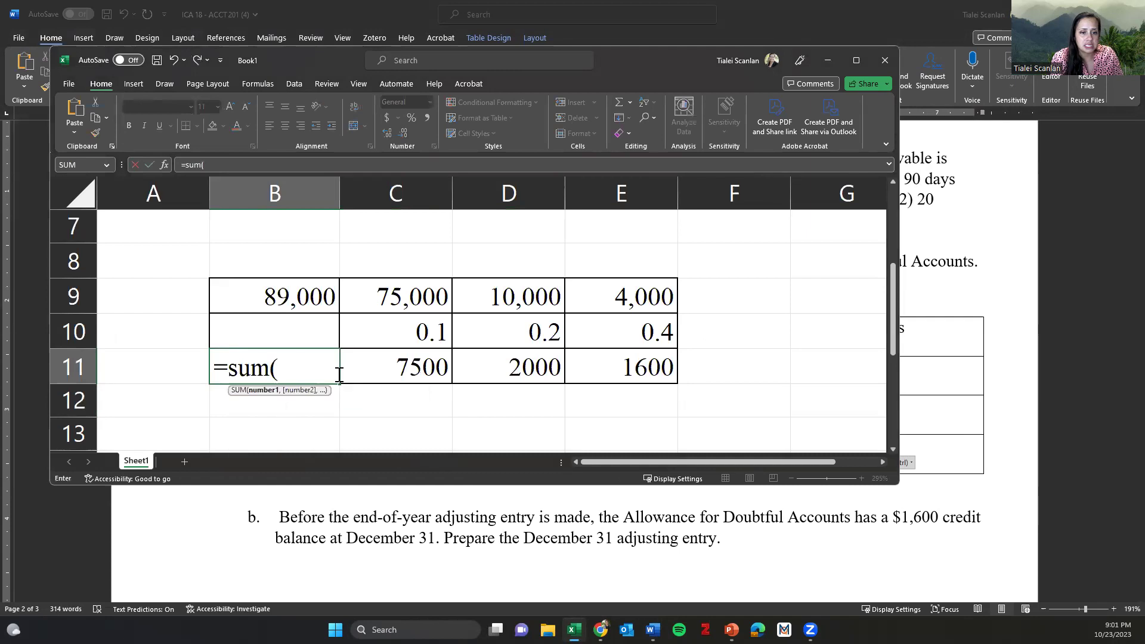
key(Right)
key(shift+Right)
key(shift+Right)
text())
key(Return)
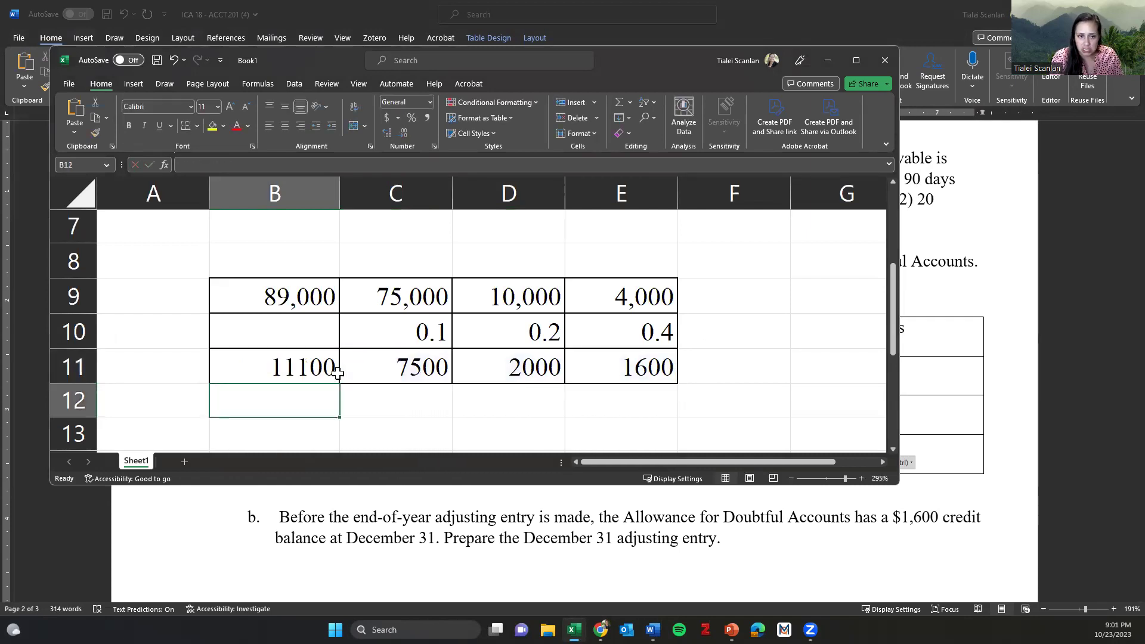
Format the B11 total as accounting currency with no decimals.
drag(343, 367, 536, 358)
click(238, 363)
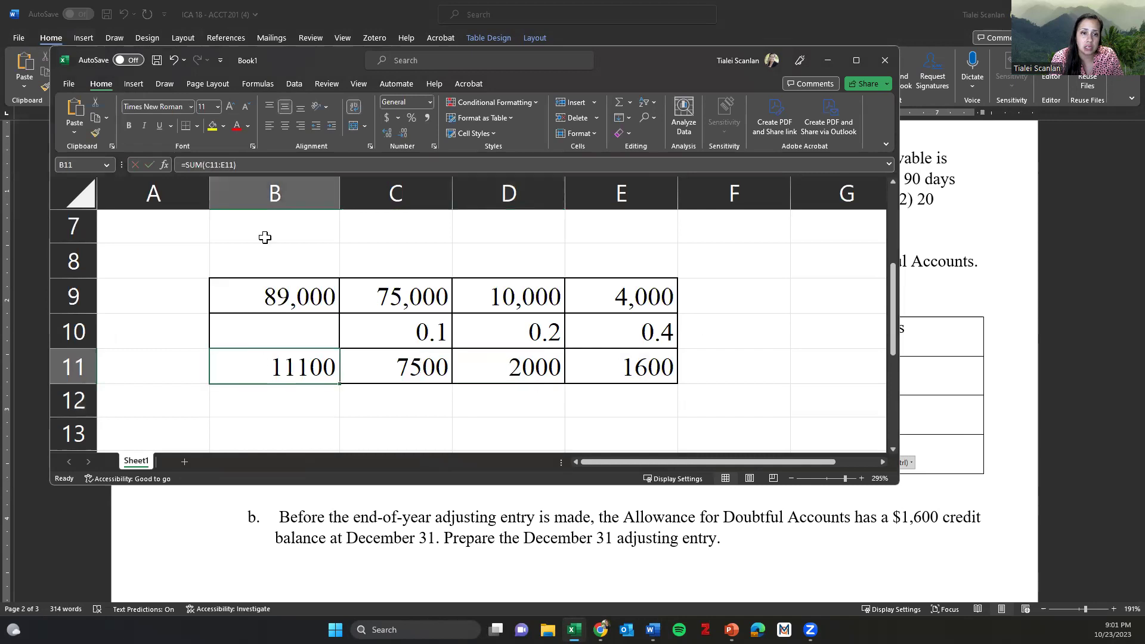
click(387, 117)
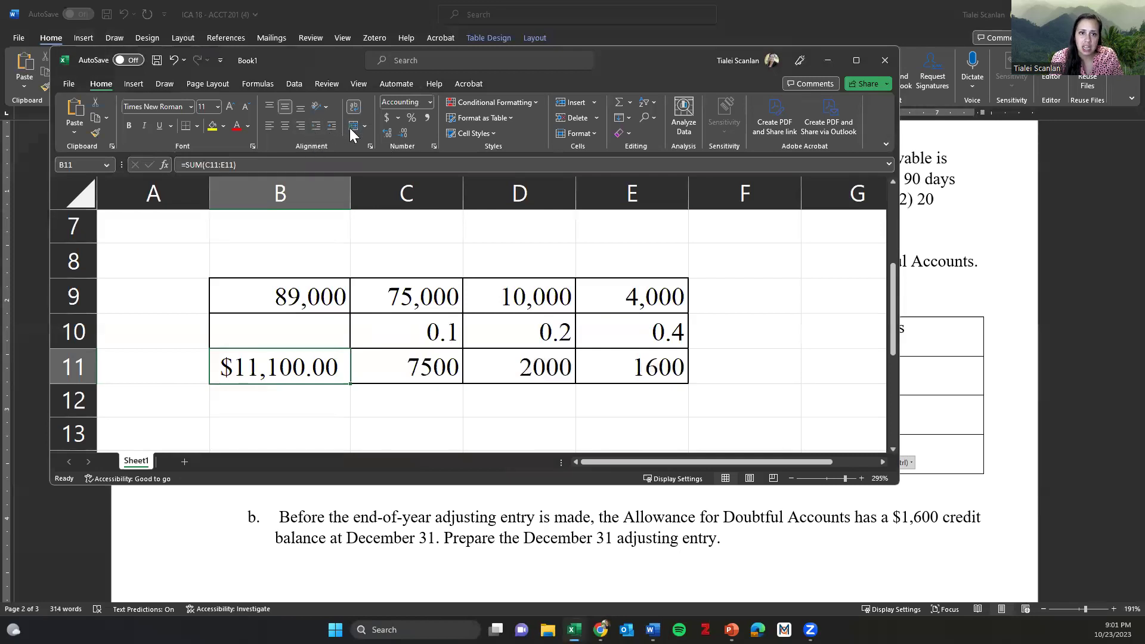
double_click(404, 132)
drag(416, 367, 638, 366)
Enter 11,100 in the Total cell of Word's Estimated Uncollectible ($) row.
key(alt+Tab)
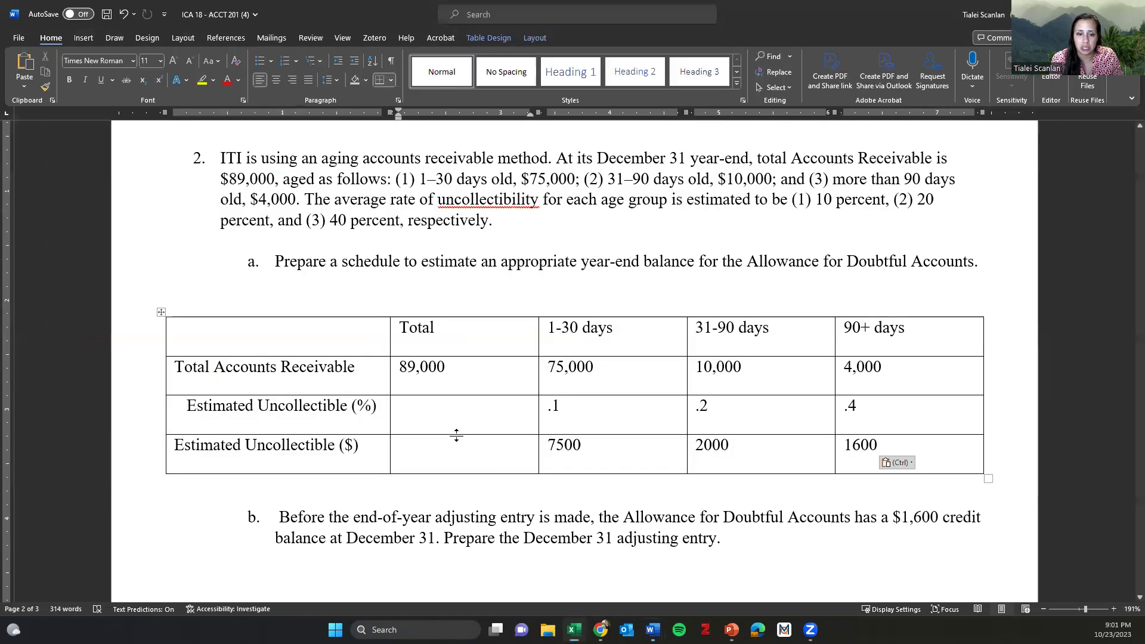
click(398, 441)
text(11,100)
Prefix the total with a dollar sign to read $11,100 and highlight it yellow.
click(401, 448)
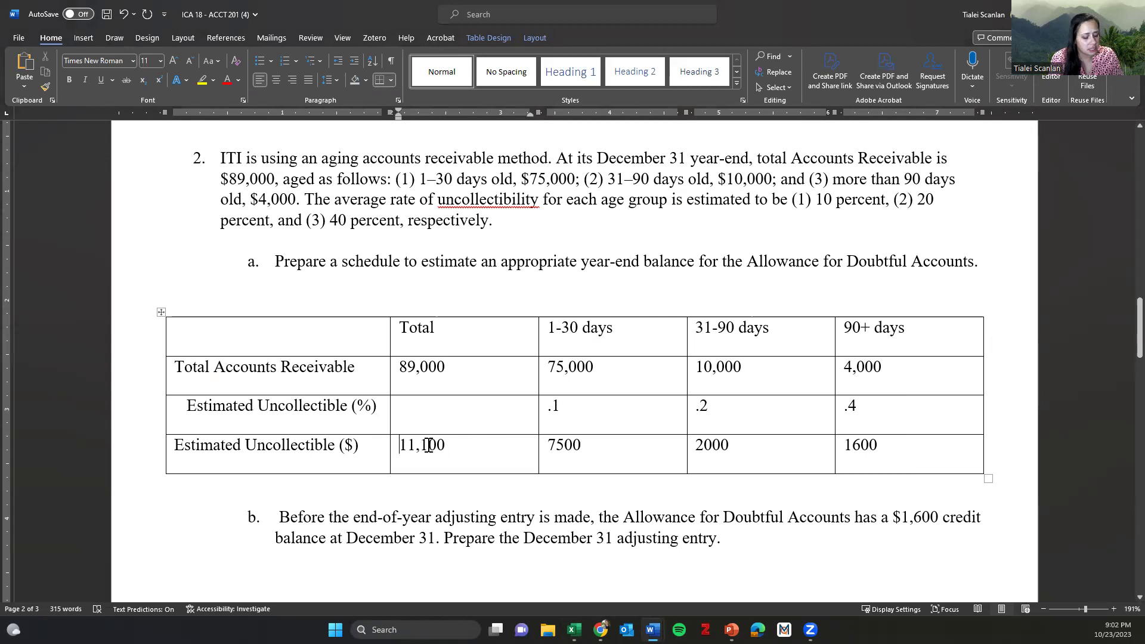
text($)
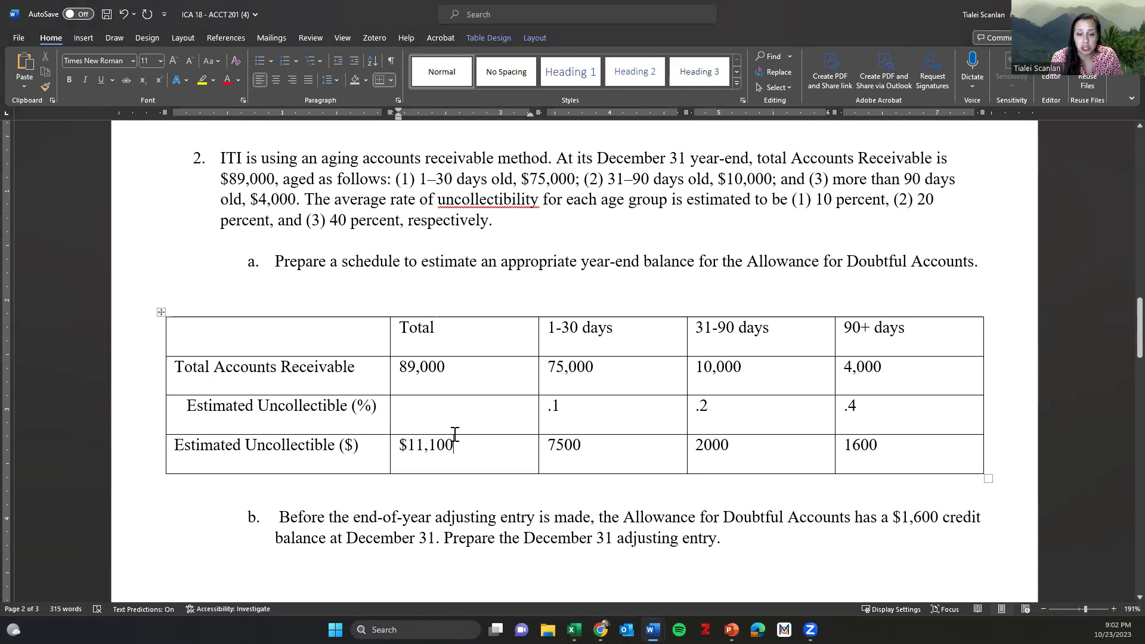
drag(463, 450, 398, 449)
click(202, 80)
click(442, 345)
scroll(448, 343, down, 5)
Enter 11,100 as the Desired Balance in the Allowance T-account.
scroll(596, 429, down, 1)
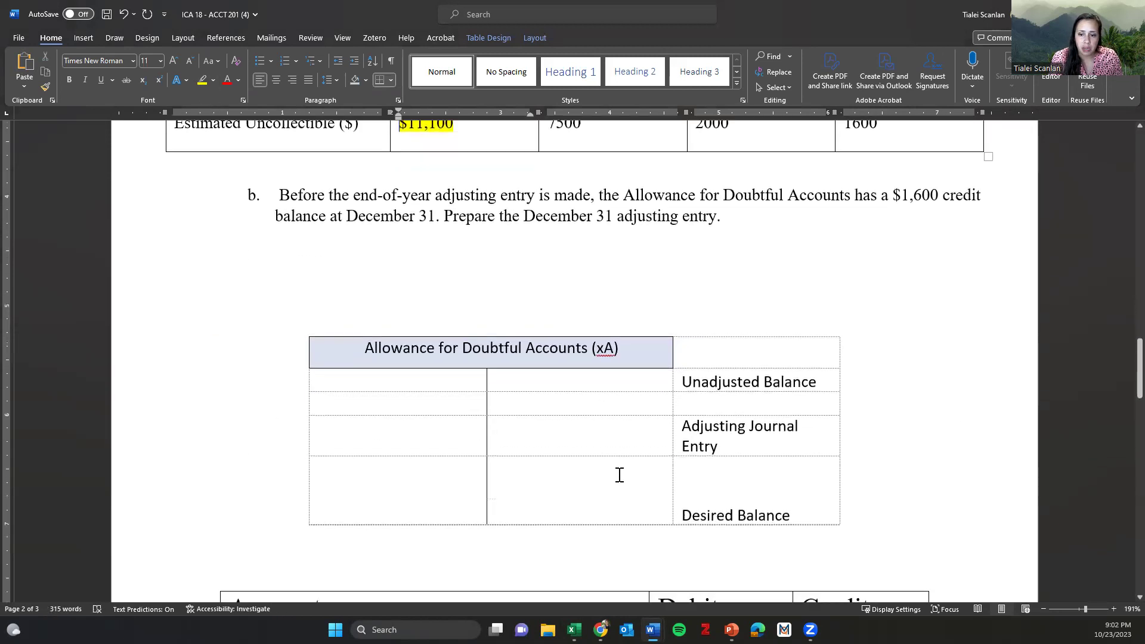
click(608, 496)
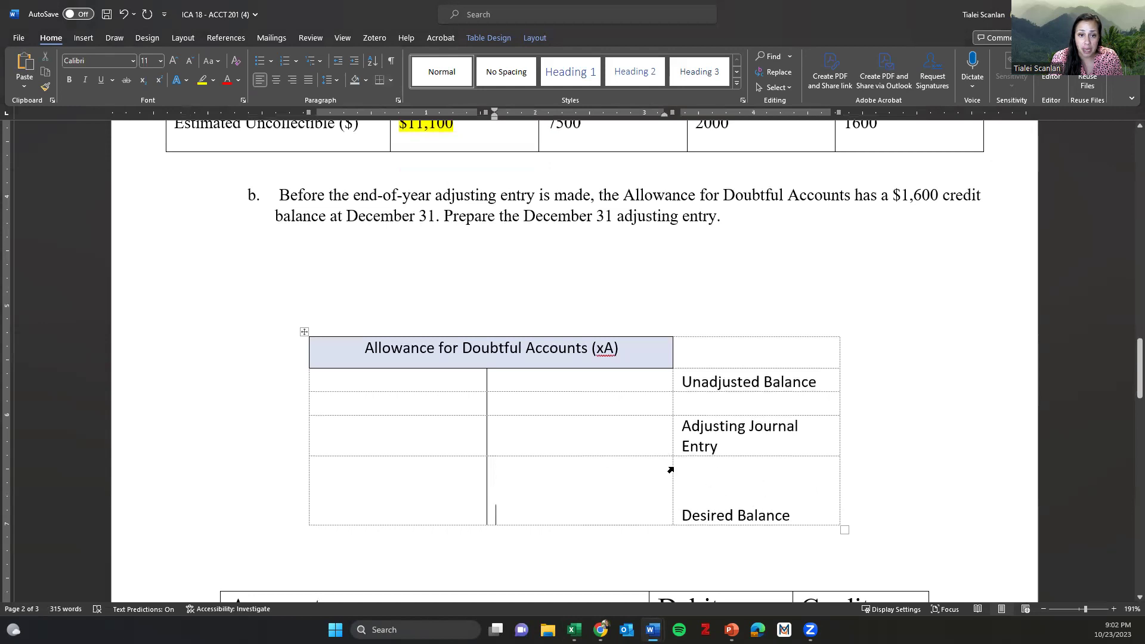
scroll(637, 399, up, 1)
text(11,100)
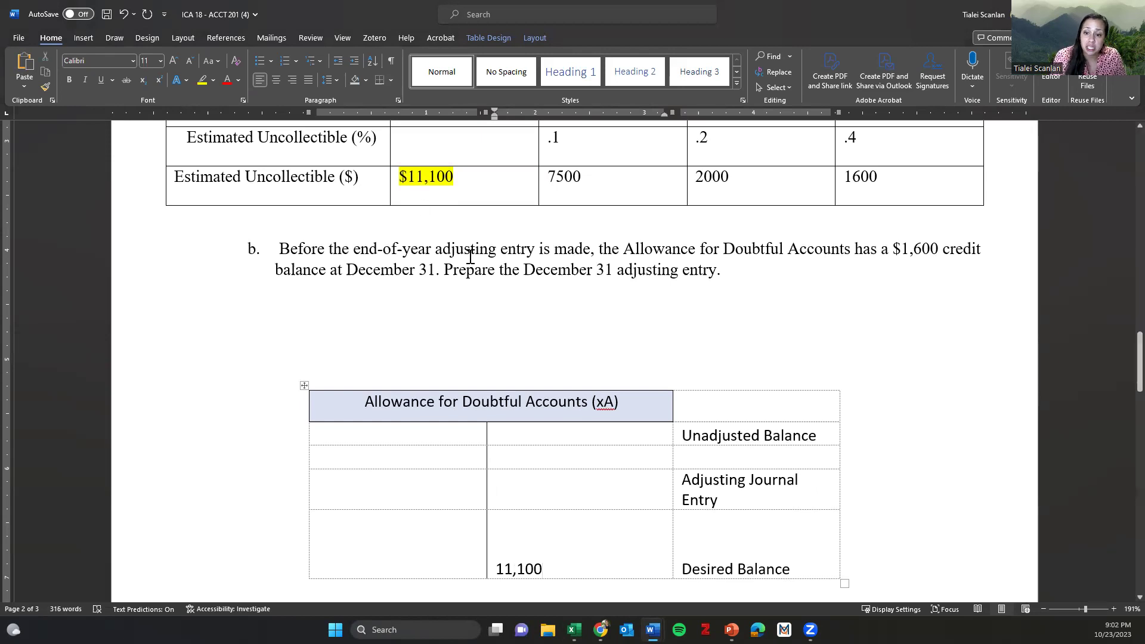
Delete the blank line above the T-account and enter 1,600 as the Unadjusted Balance.
click(554, 434)
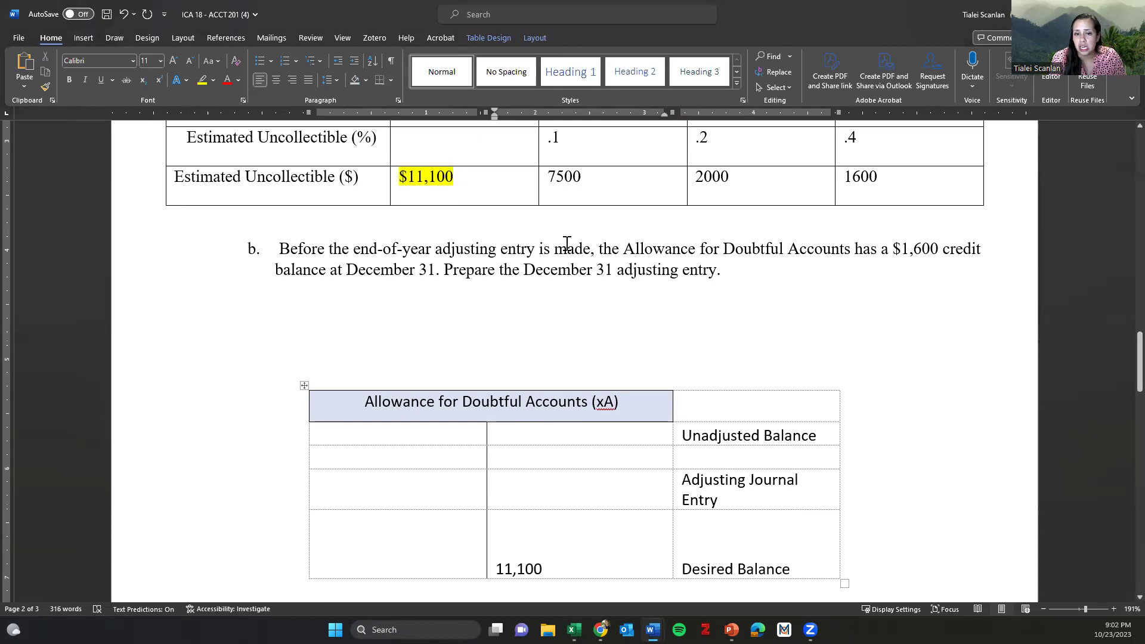
click(540, 329)
key(Delete)
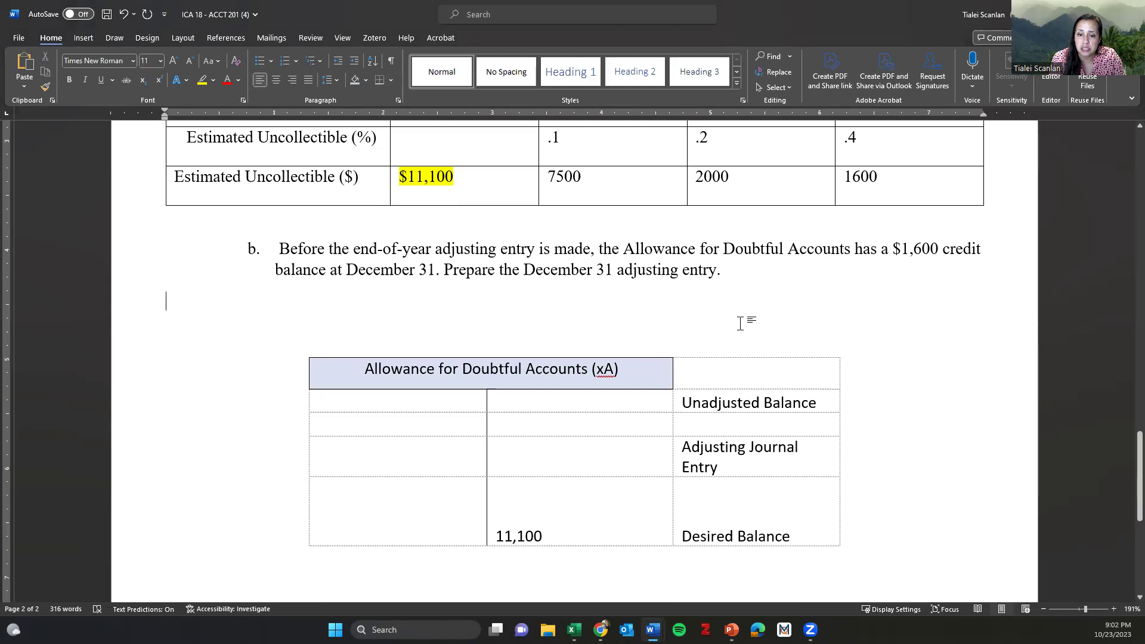
click(511, 399)
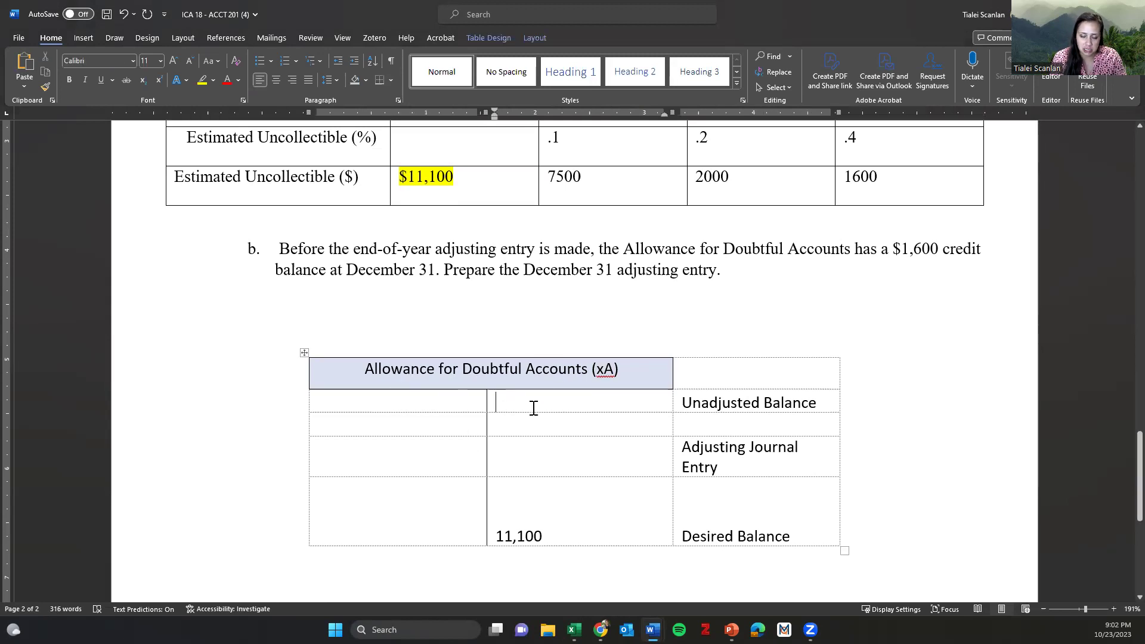
text(1,600)
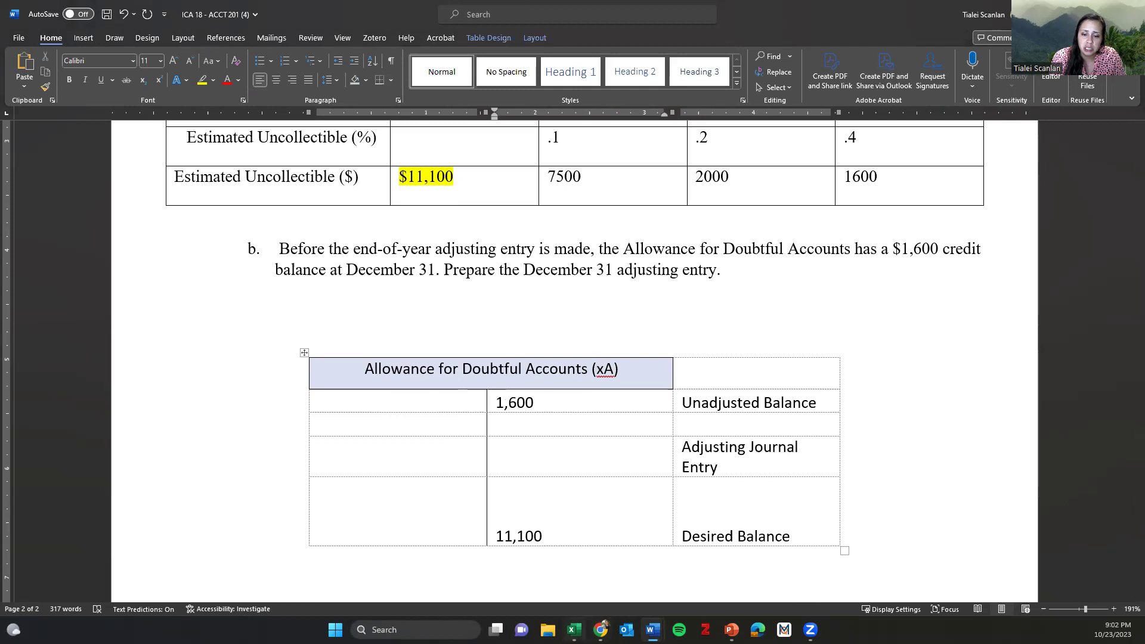
key(alt+Tab)
Enter =11100-1600 in Excel cell B15, retyped without commas, so it shows 9500.
click(543, 406)
scroll(543, 407, down, 1)
click(306, 391)
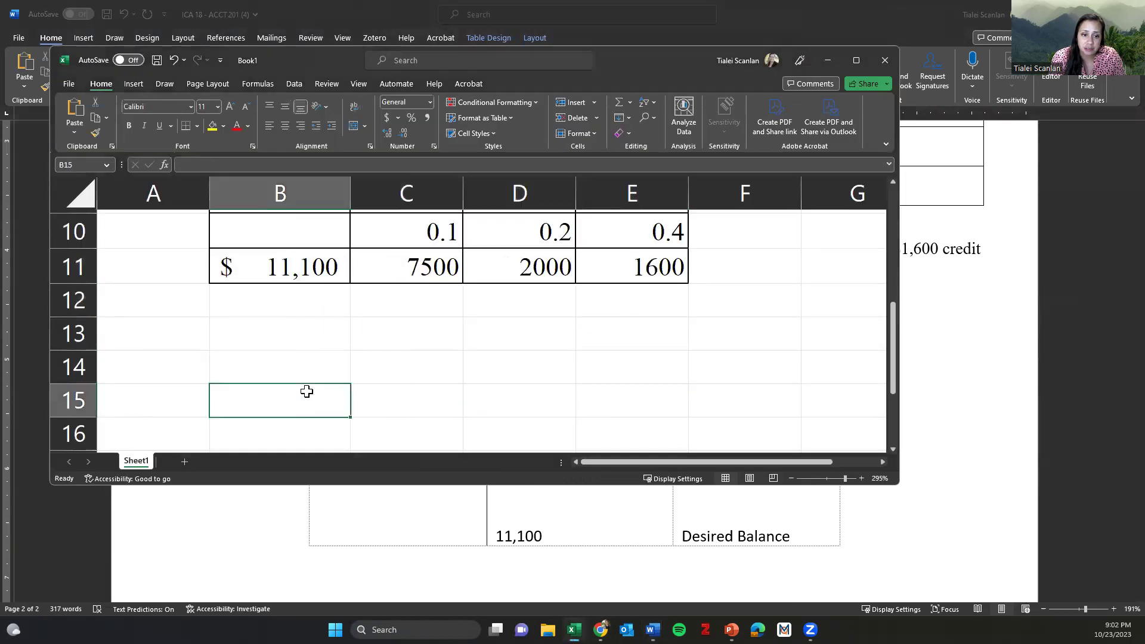
text(=11)
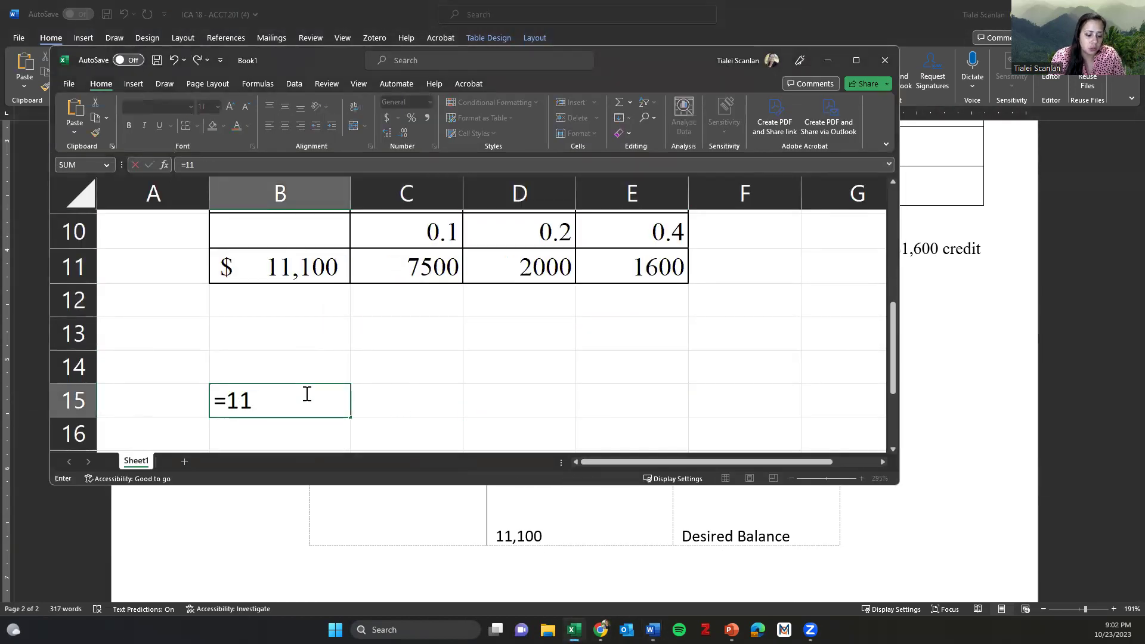
text(,100-1600)
key(Return)
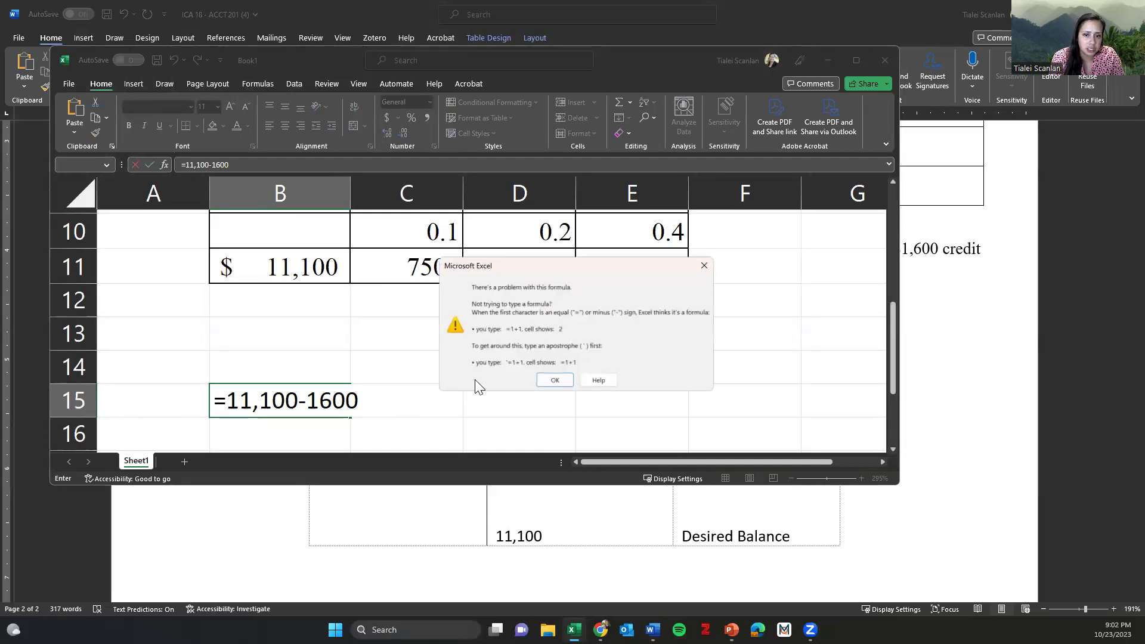
click(555, 379)
click(541, 377)
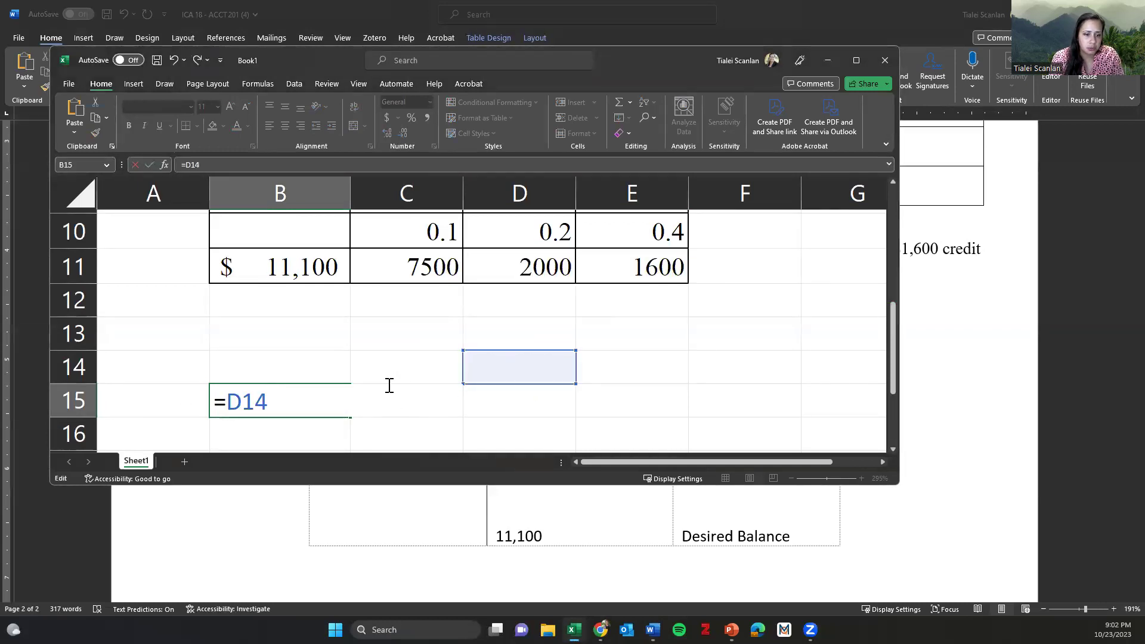
key(BackSpace)
key(BackSpace)
key(BackSpace)
text(11100-160)
key(Return)
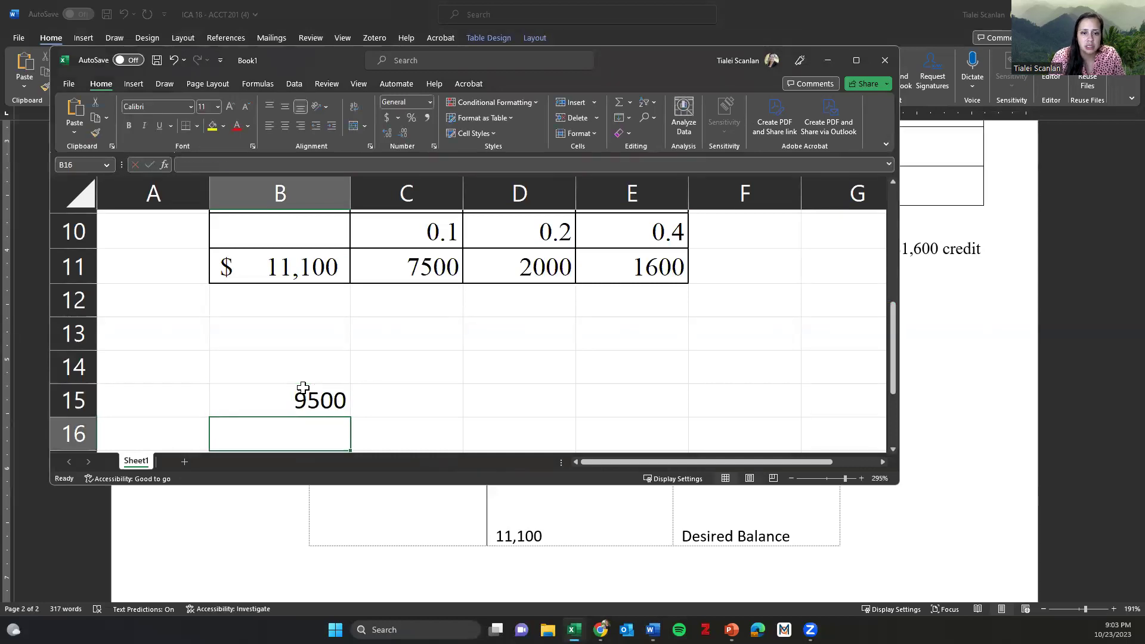
click(305, 394)
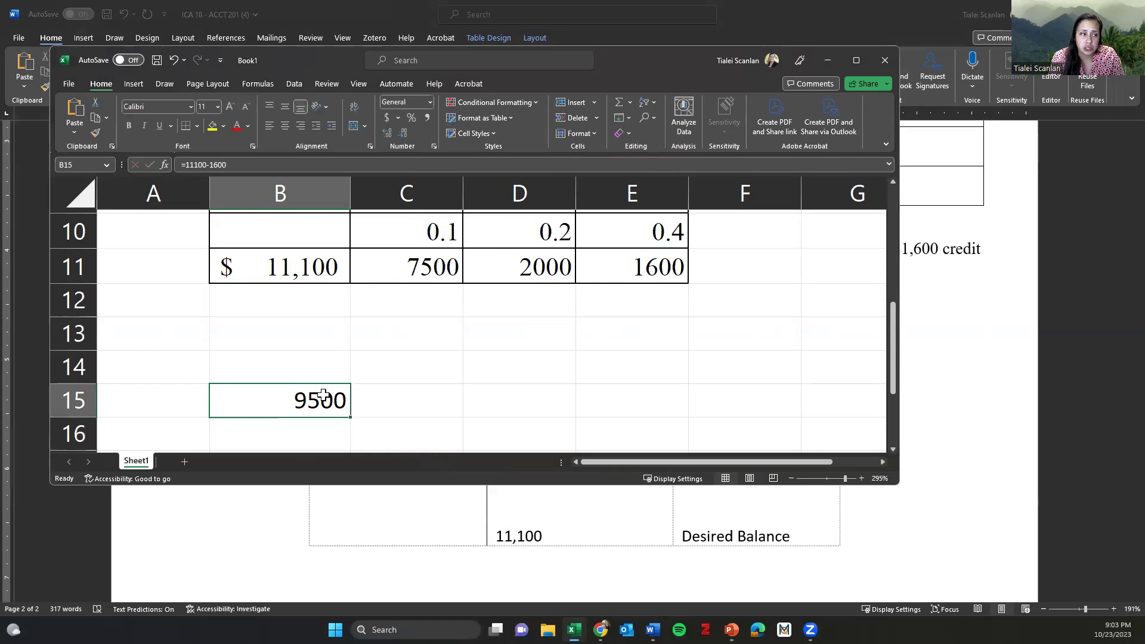
click(931, 316)
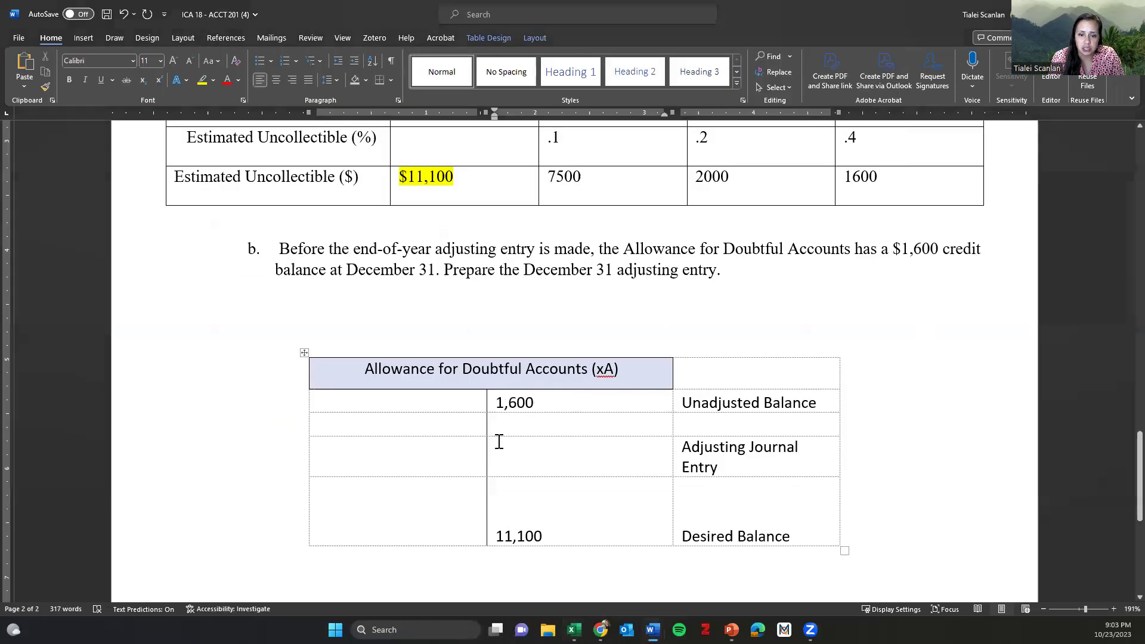
Enter 9,500 as the Adjusting Journal Entry credit in the Allowance T-account.
click(506, 464)
text(9,5000)
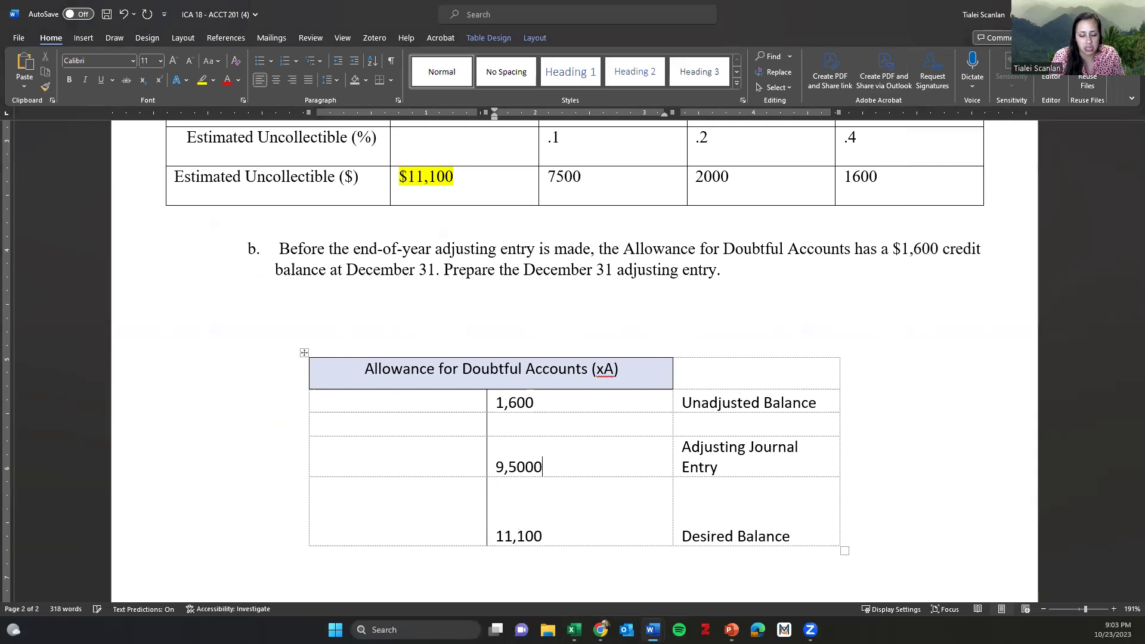
key(BackSpace)
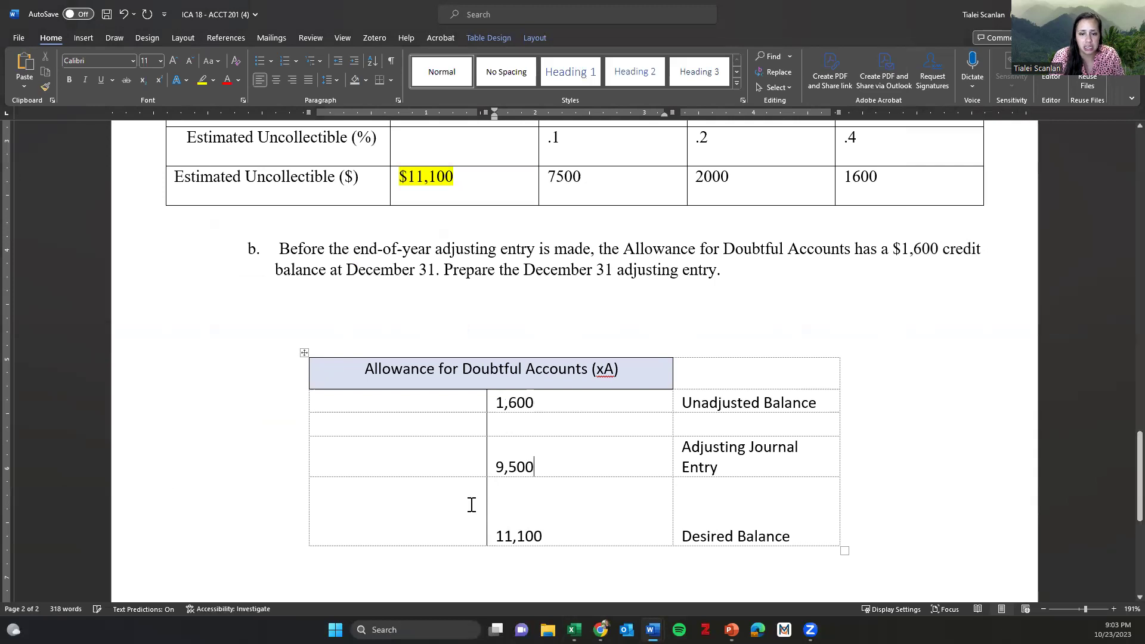
click(487, 503)
click(535, 401)
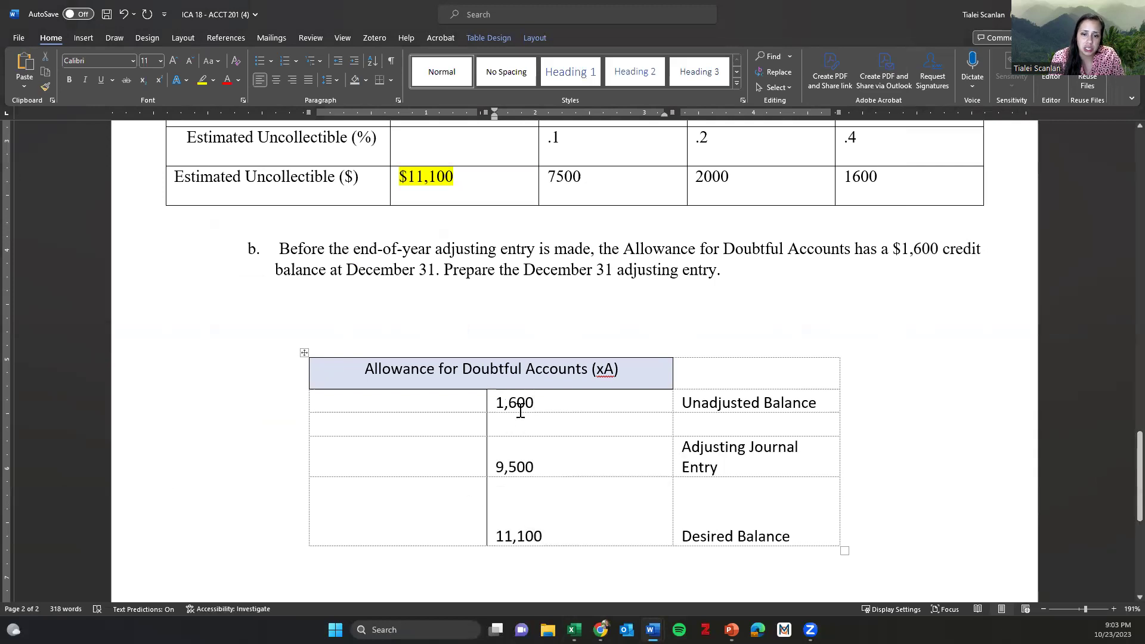
key(Left)
key(Left)
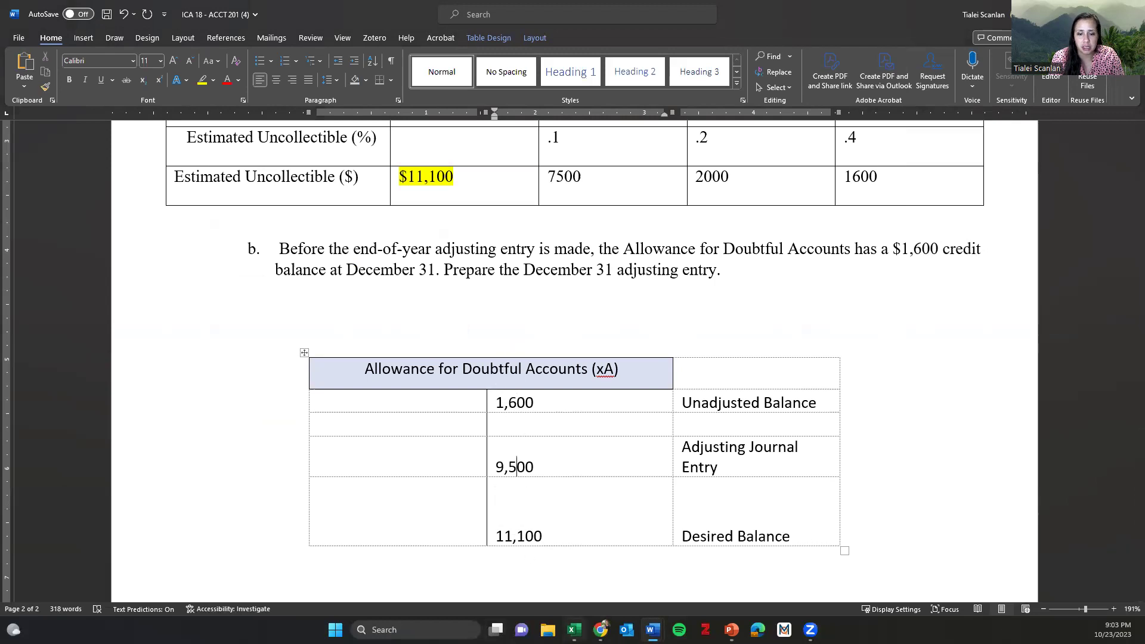
key(alt+Tab)
click(307, 375)
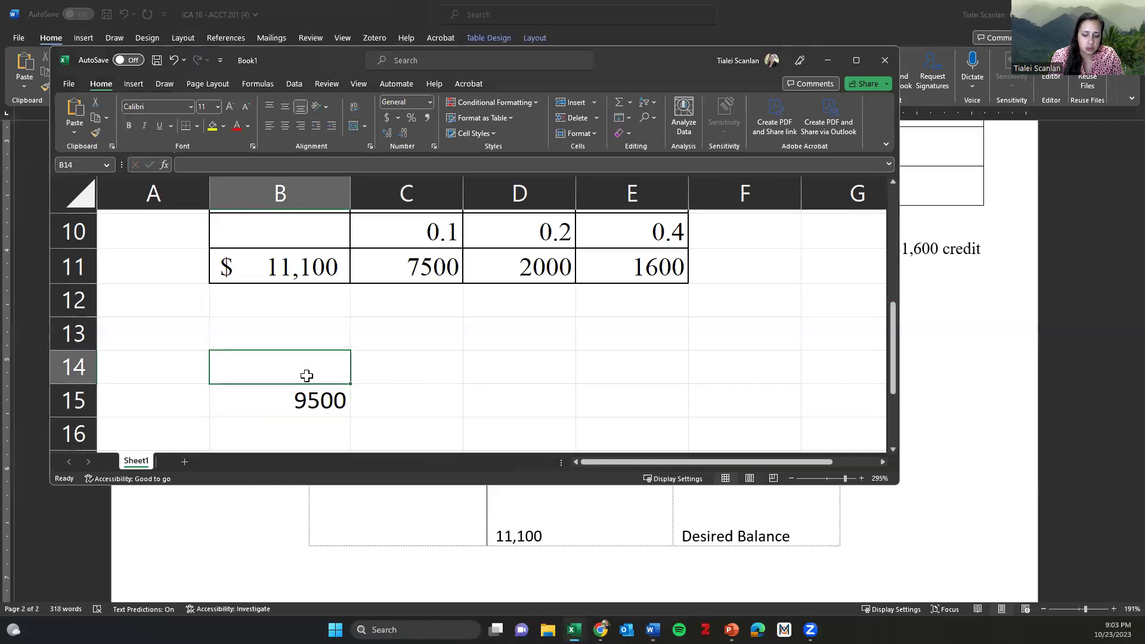
Enter 1,600 in B14 and =B14+B15 in B16 (11,100), then fill B15 yellow.
text(1,600)
key(Return)
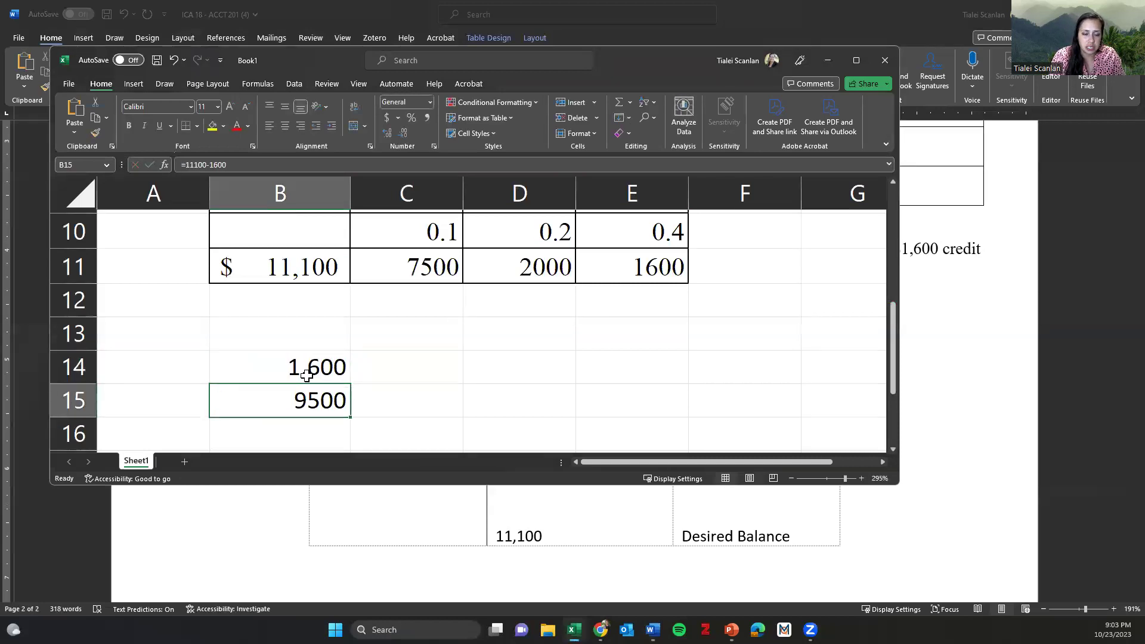
key(Return)
text(=)
key(Up)
key(Up)
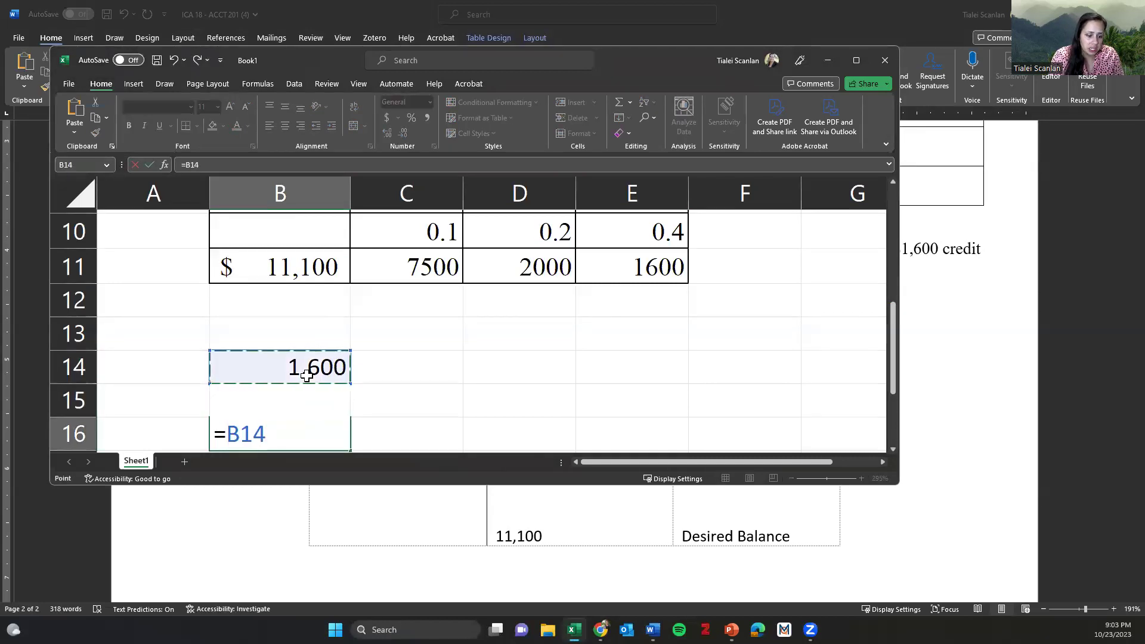
text(+)
key(Up)
key(Return)
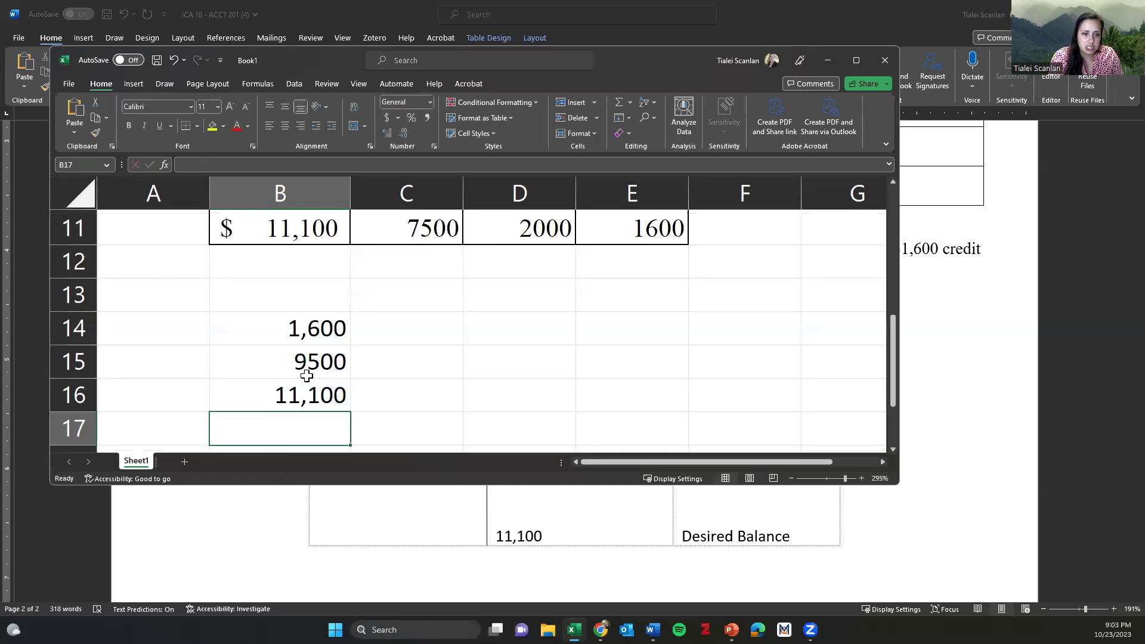
click(300, 388)
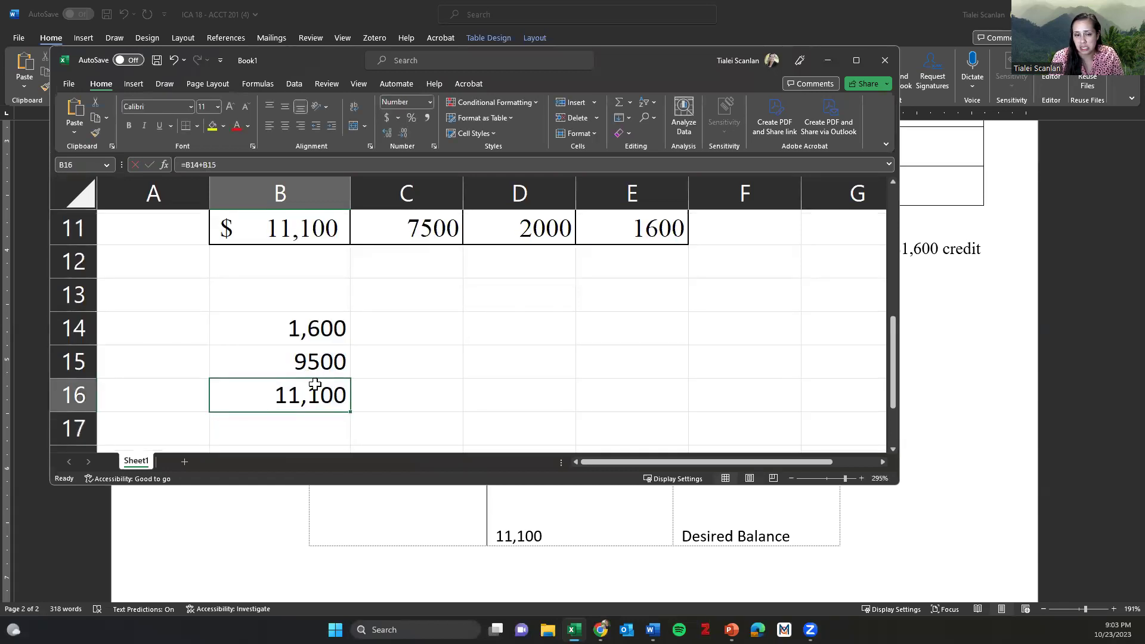
click(314, 364)
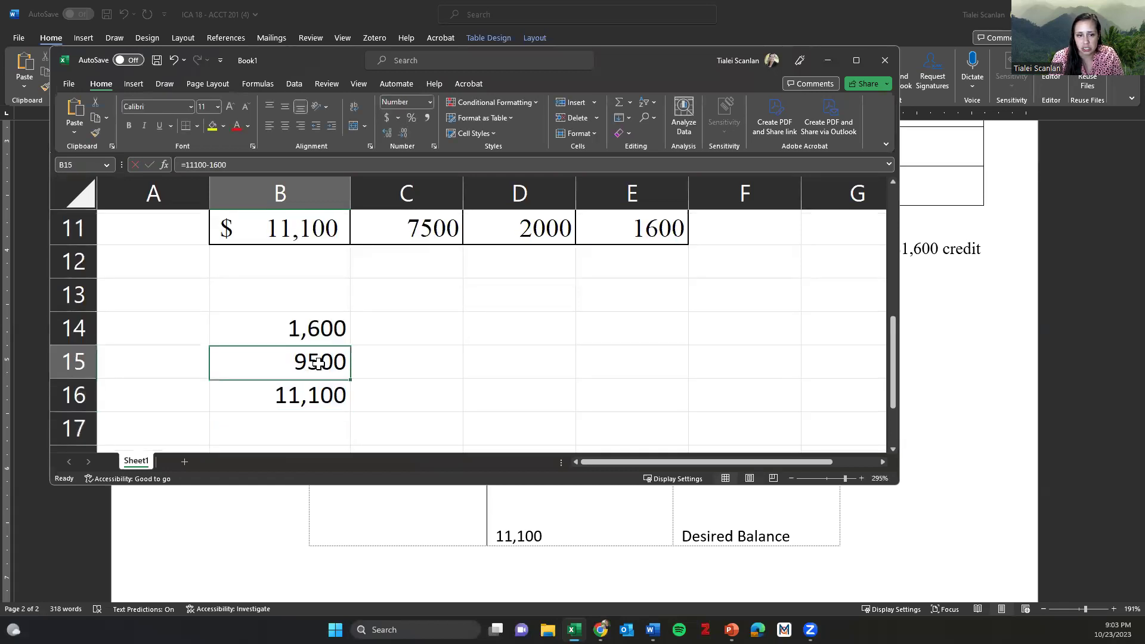
click(212, 125)
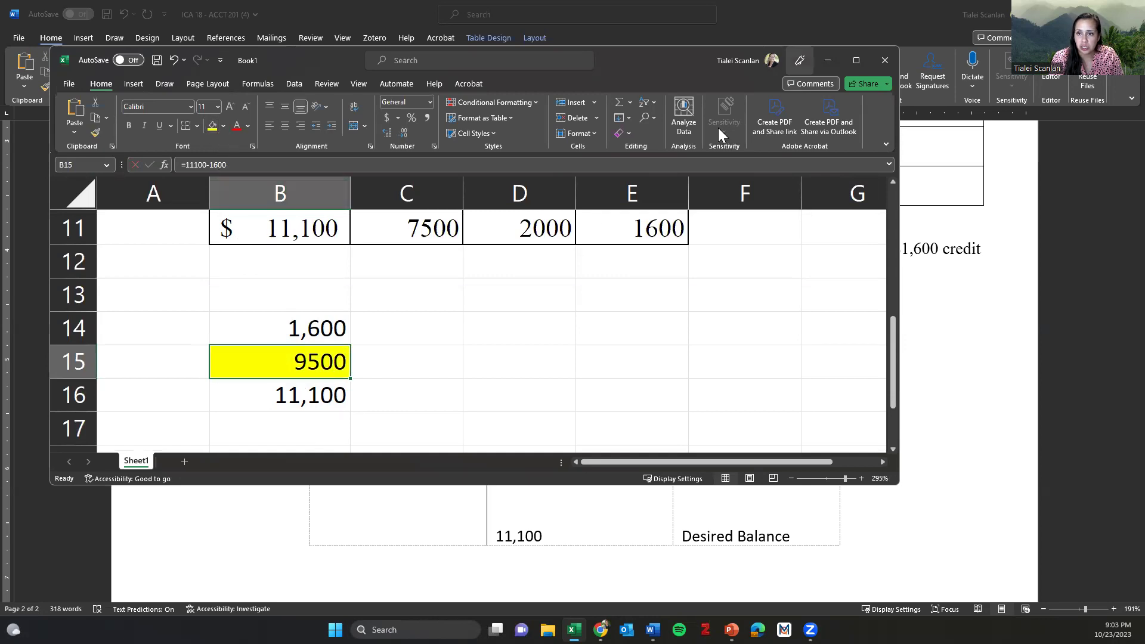
Highlight the Word T-account's 9,500 adjusting entry yellow and hide the table gridlines.
click(828, 60)
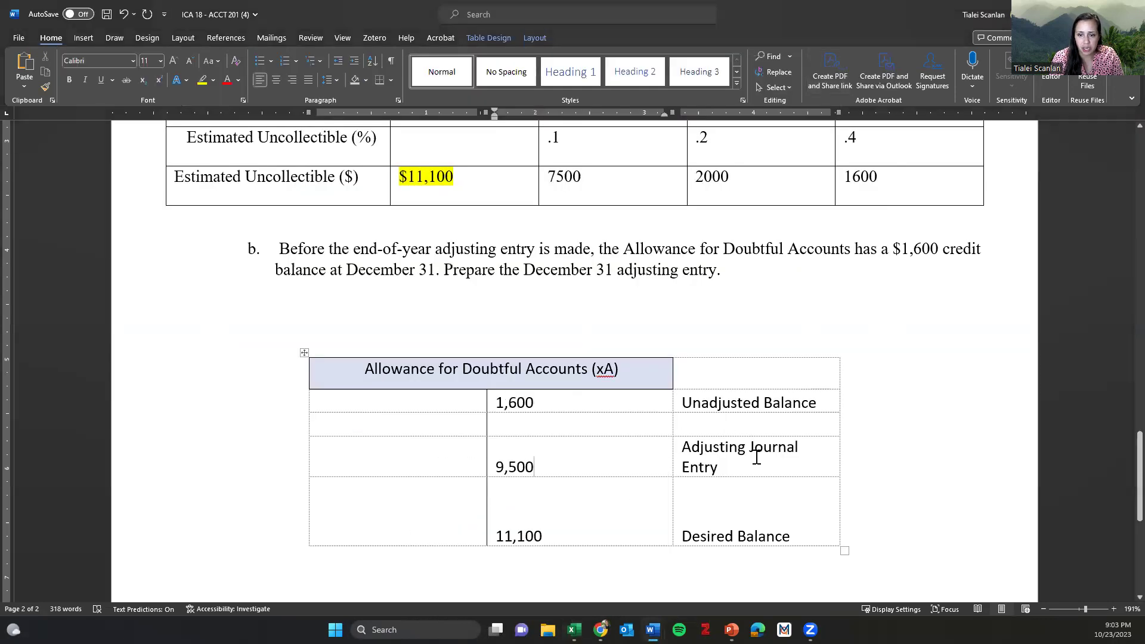
drag(753, 455, 616, 452)
click(201, 82)
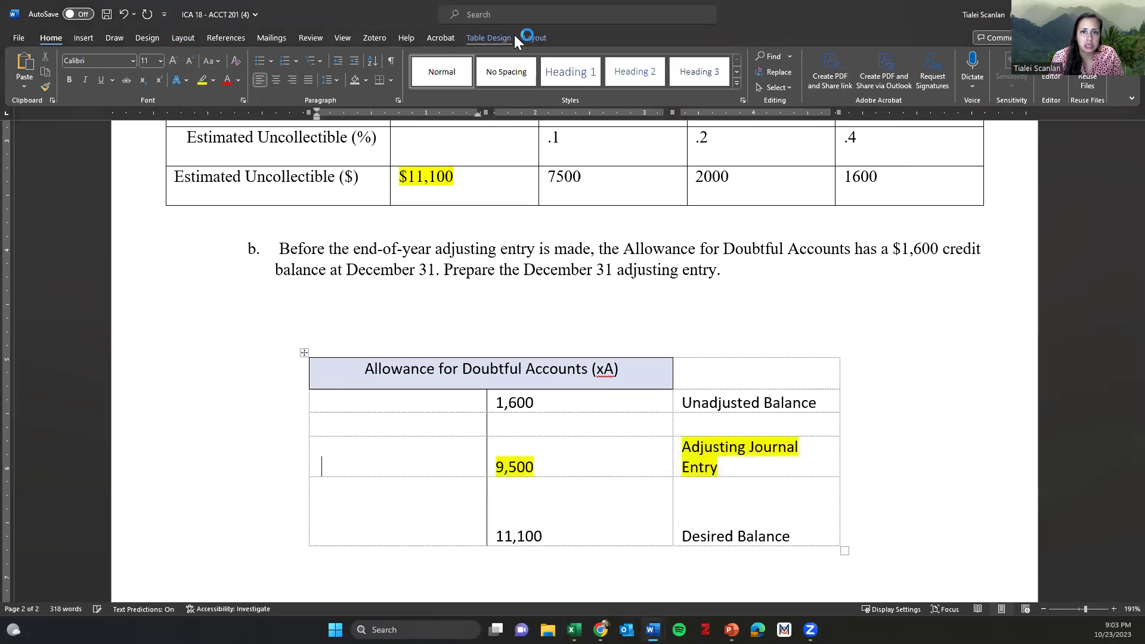
click(523, 37)
click(67, 67)
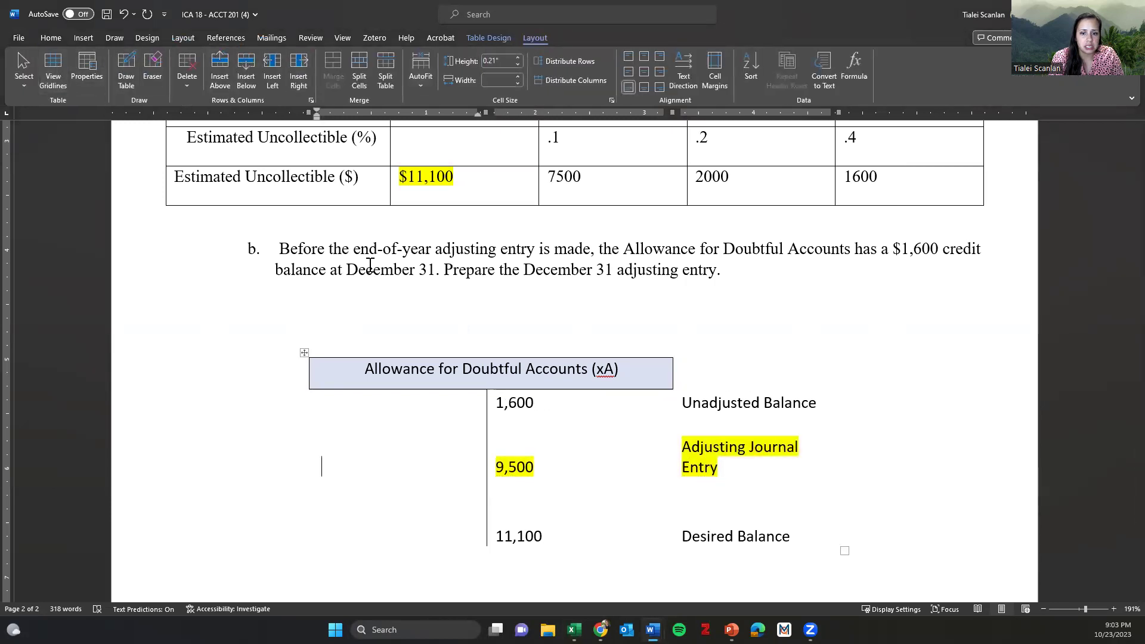
click(890, 402)
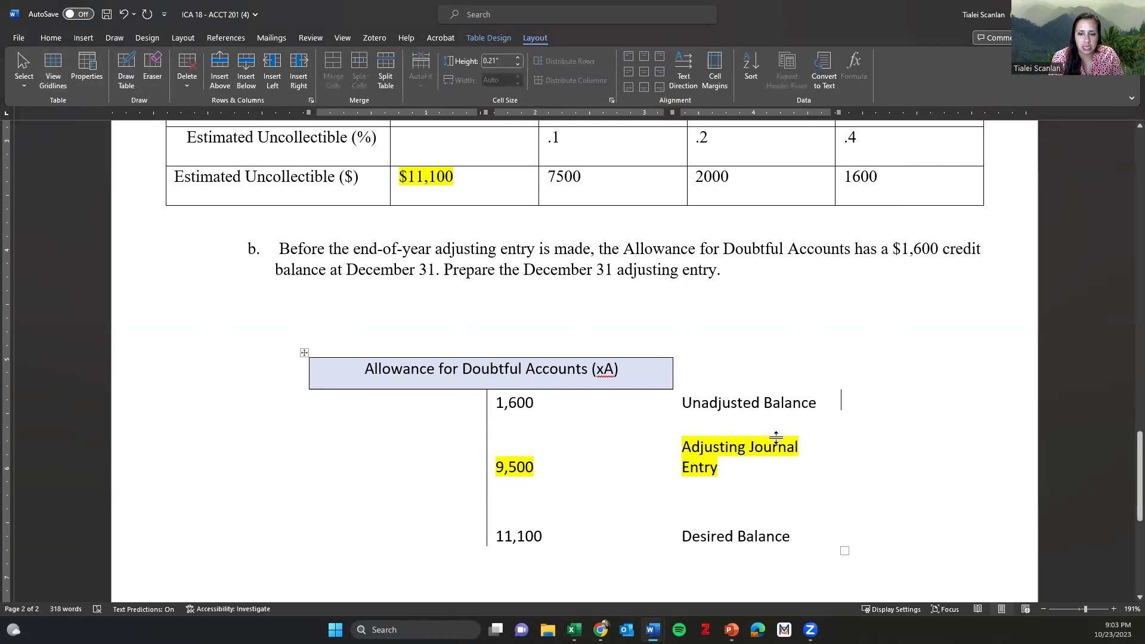
scroll(770, 432, down, 4)
Debit Bad Debt Expense (+E, -SE) 9,500 in the journal entry's first row.
click(315, 449)
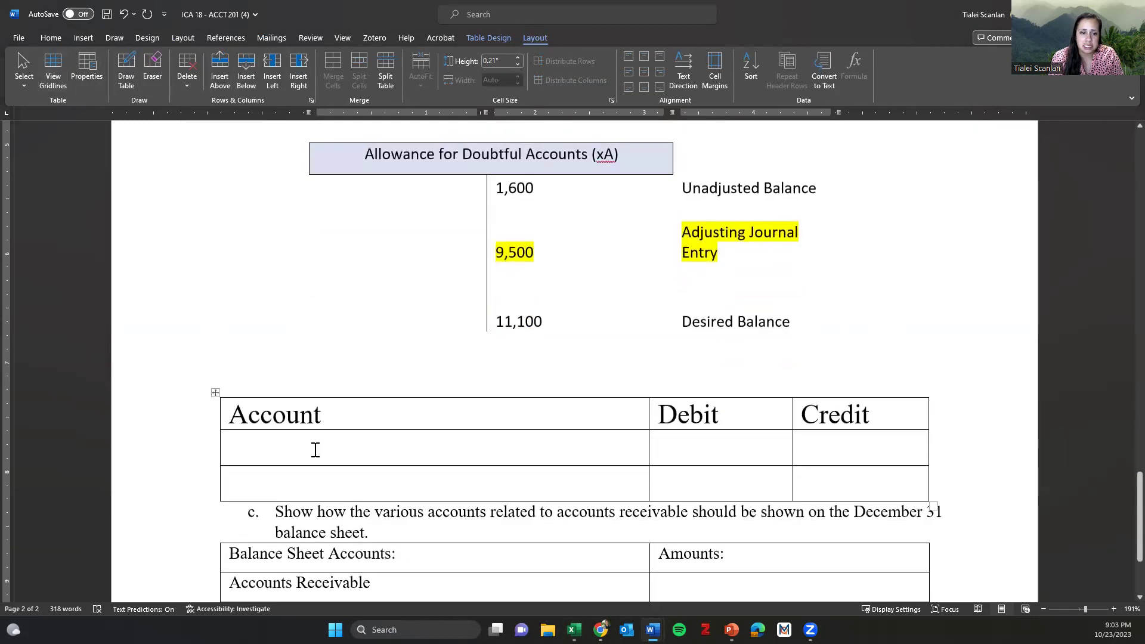
text(Bad)
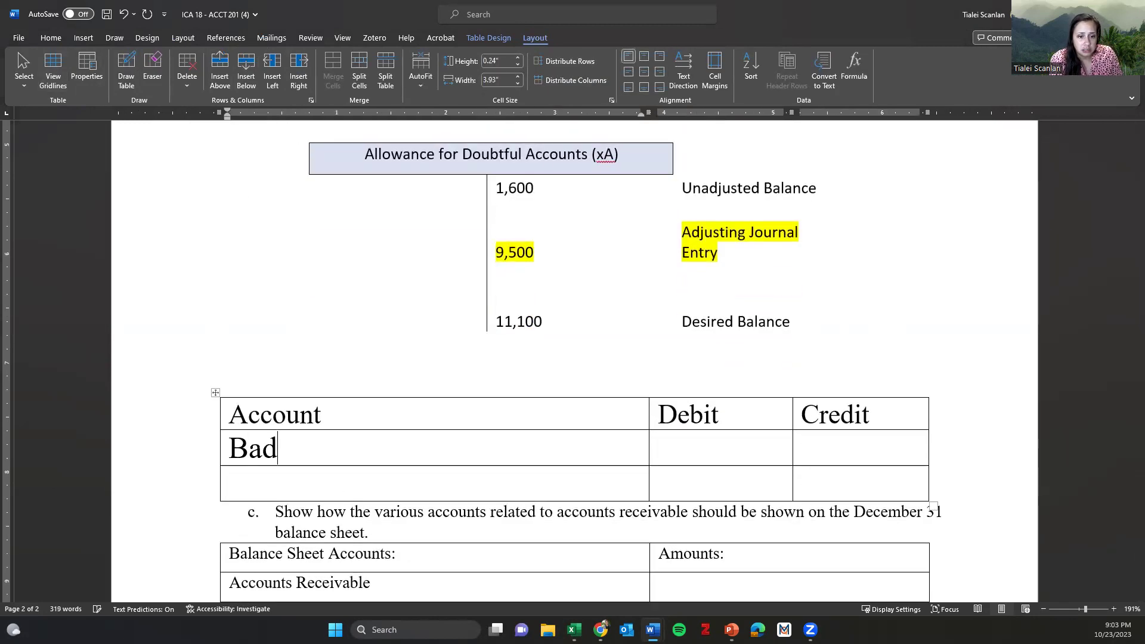
text( Debt Expense)
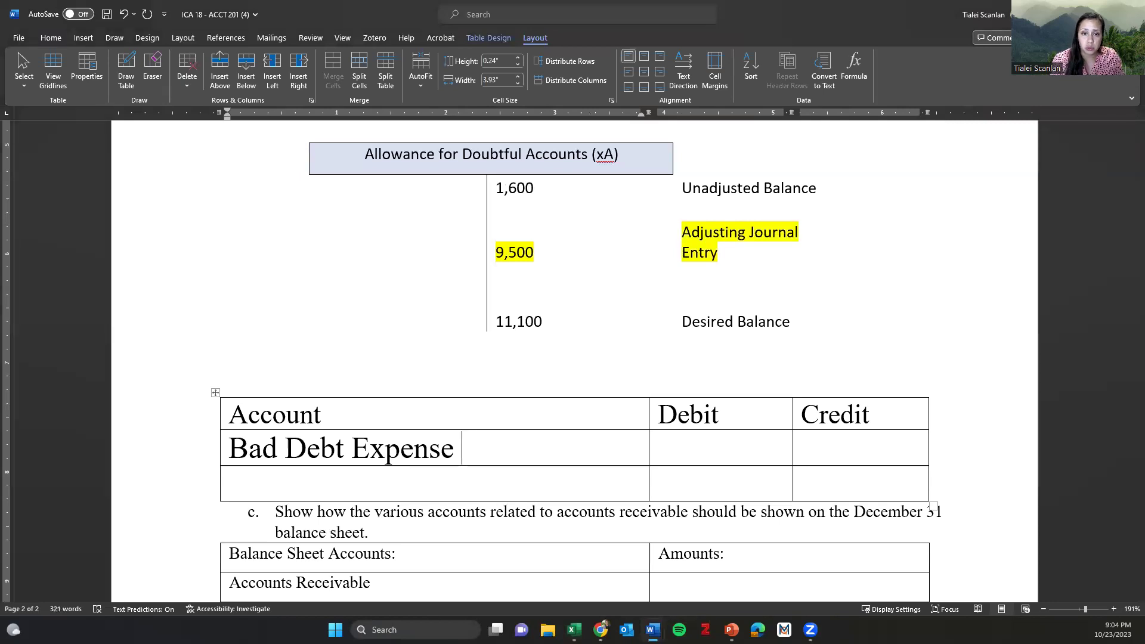
scroll(495, 358, up, 5)
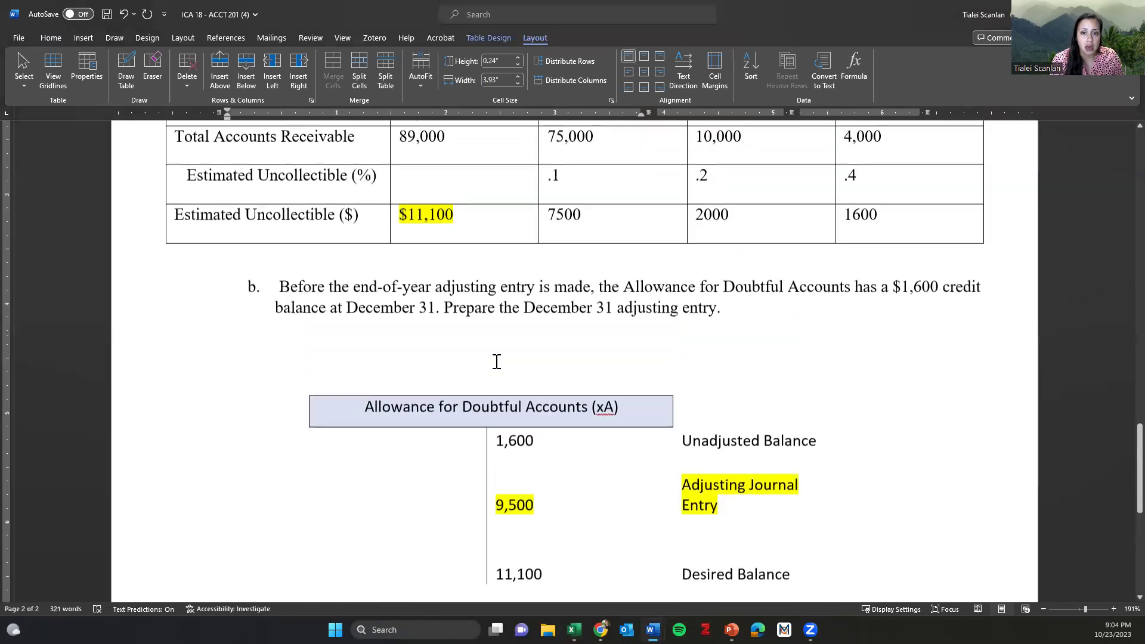
scroll(496, 361, up, 4)
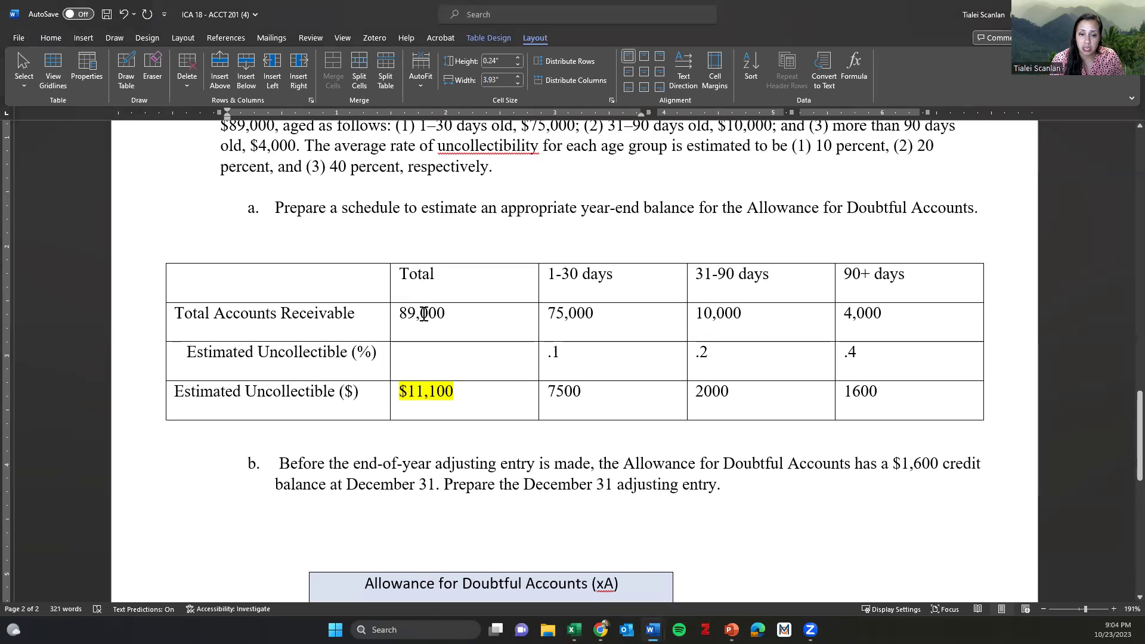
scroll(439, 313, down, 3)
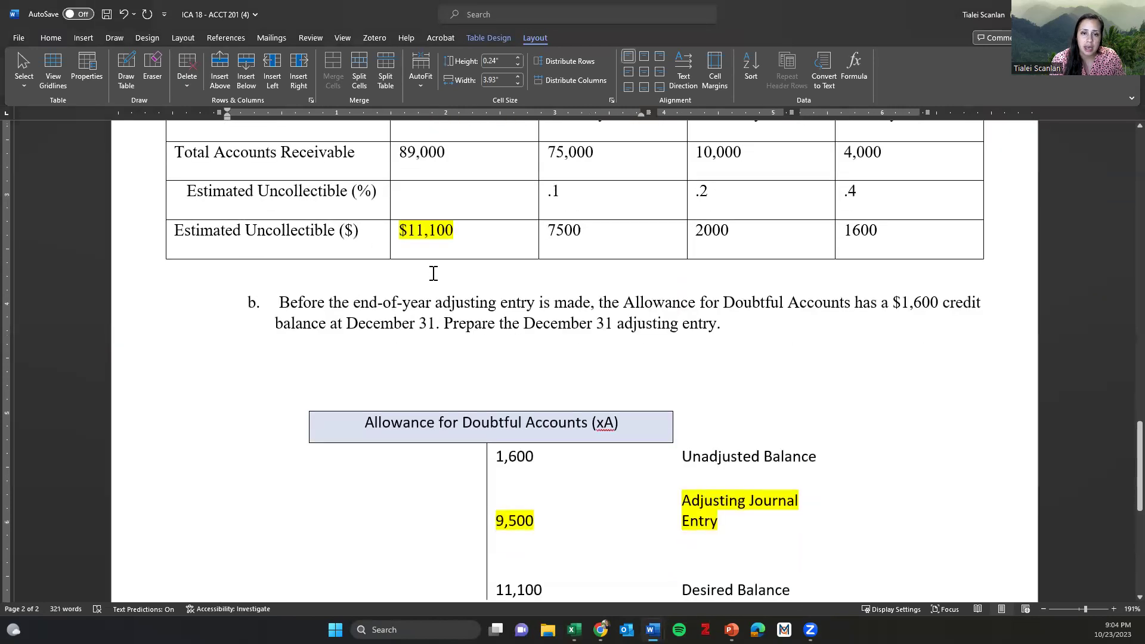
scroll(421, 208, down, 5)
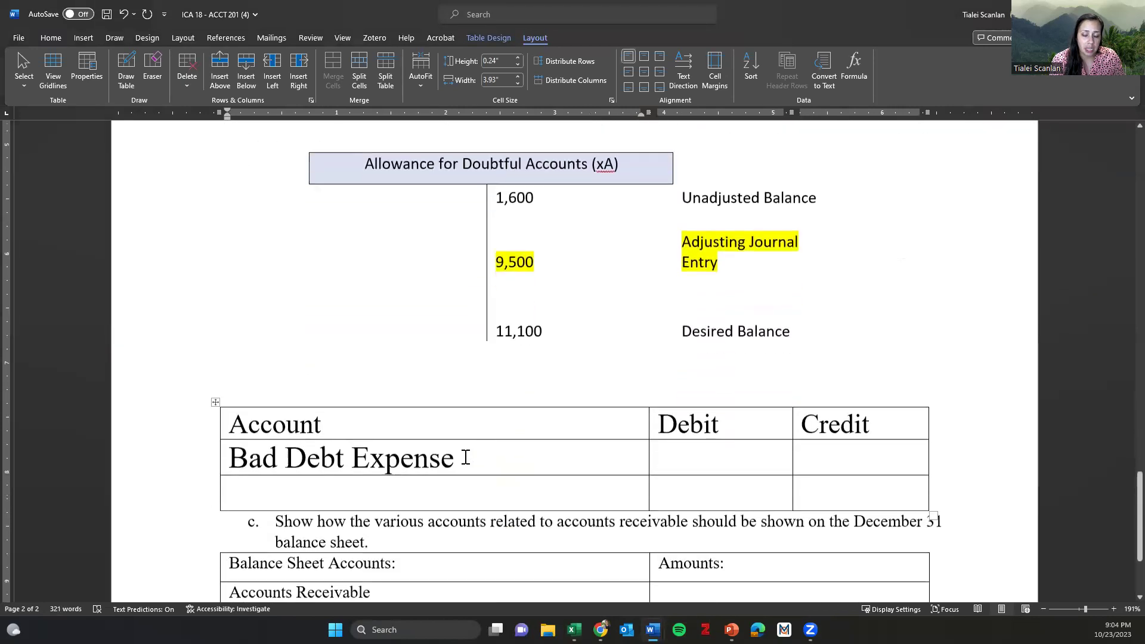
text(()
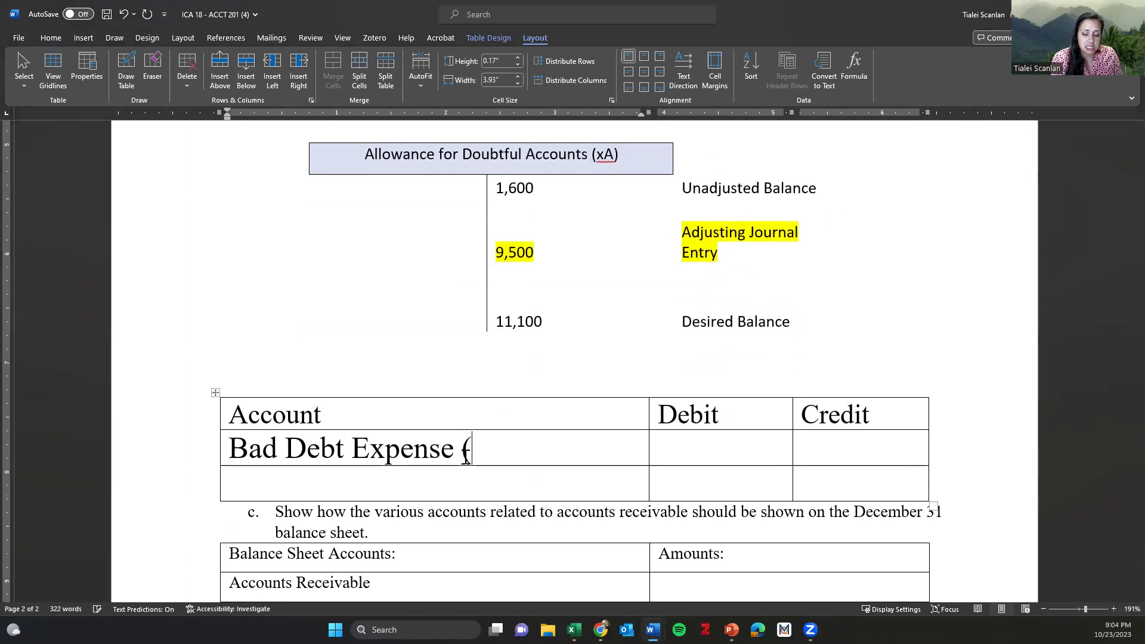
text(+E,)
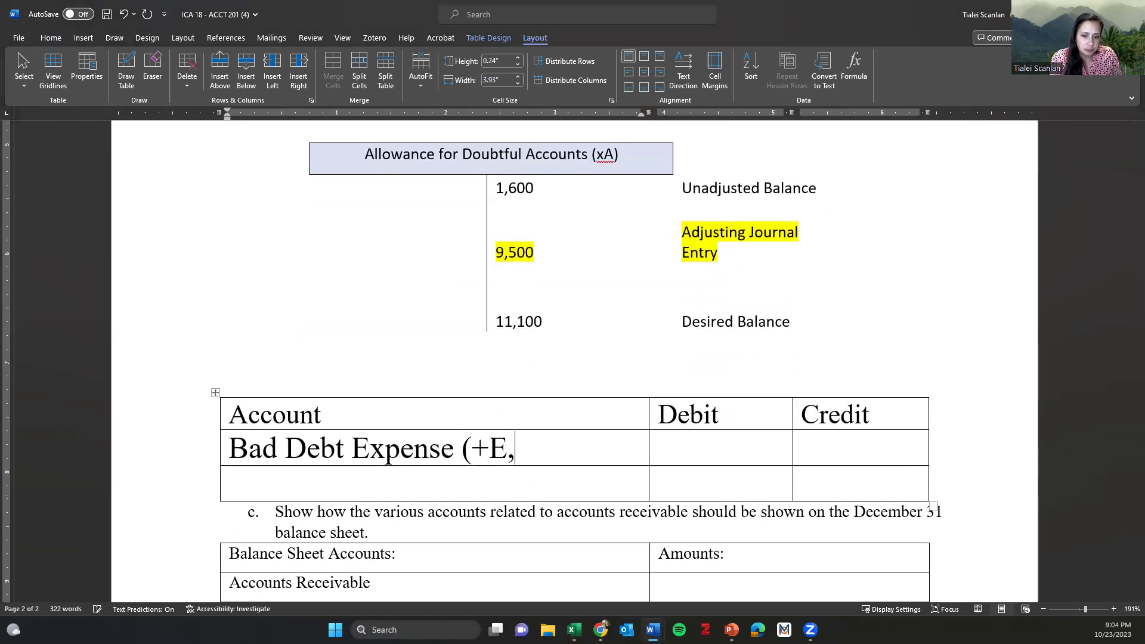
text( -SE))
key(Tab)
text(9,500)
Credit Allowance for doubtful accounts (+XA, -A) 9,500 in the second row.
click(236, 483)
text(All)
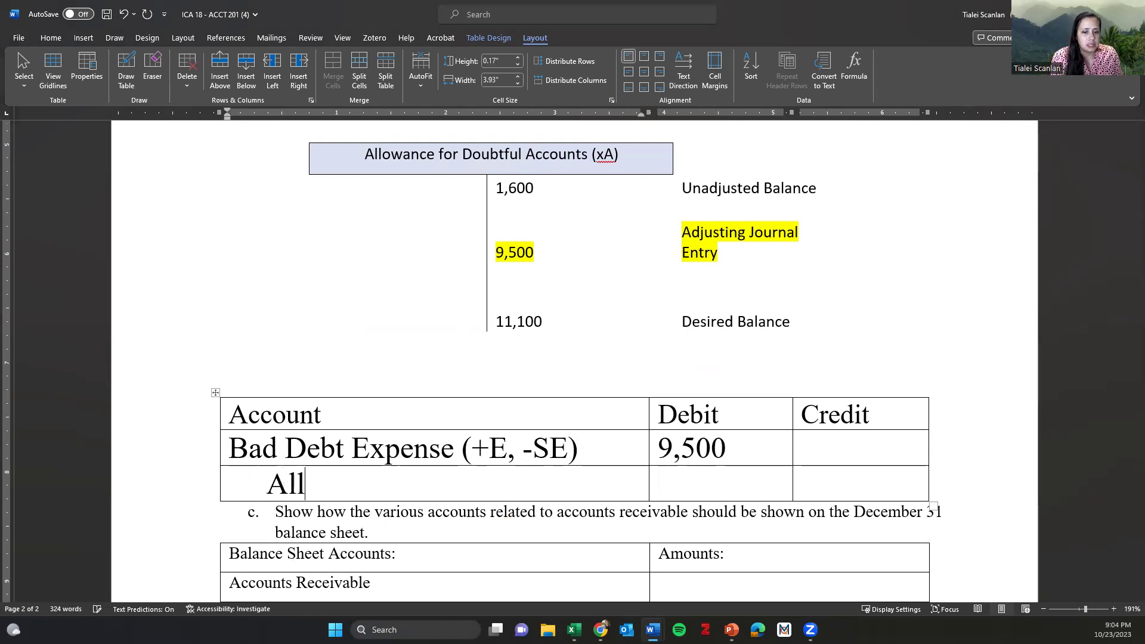
text(owance for dou)
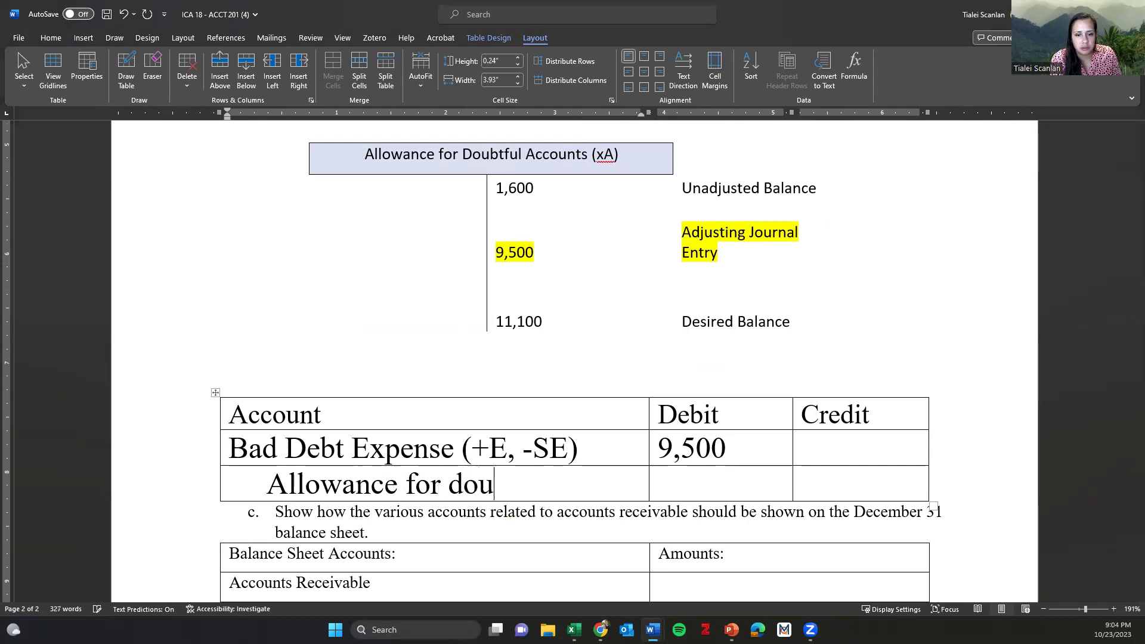
text(btful acc)
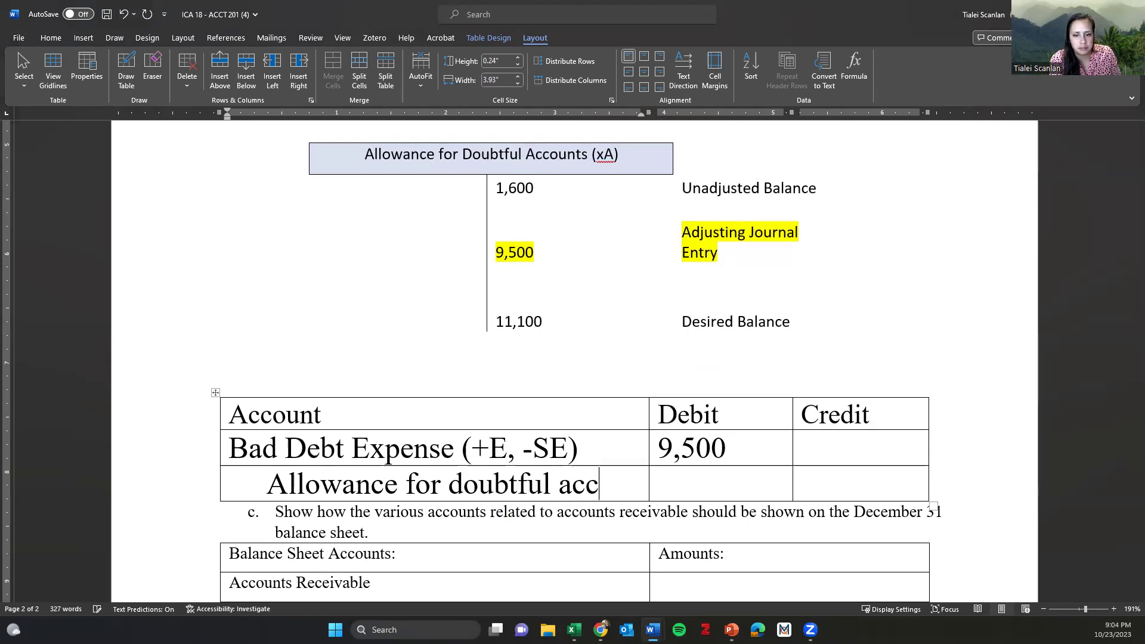
text(ounts)
click(802, 484)
text(9,500)
key(shift+Tab)
key(shift+Tab)
key(Right)
text(()
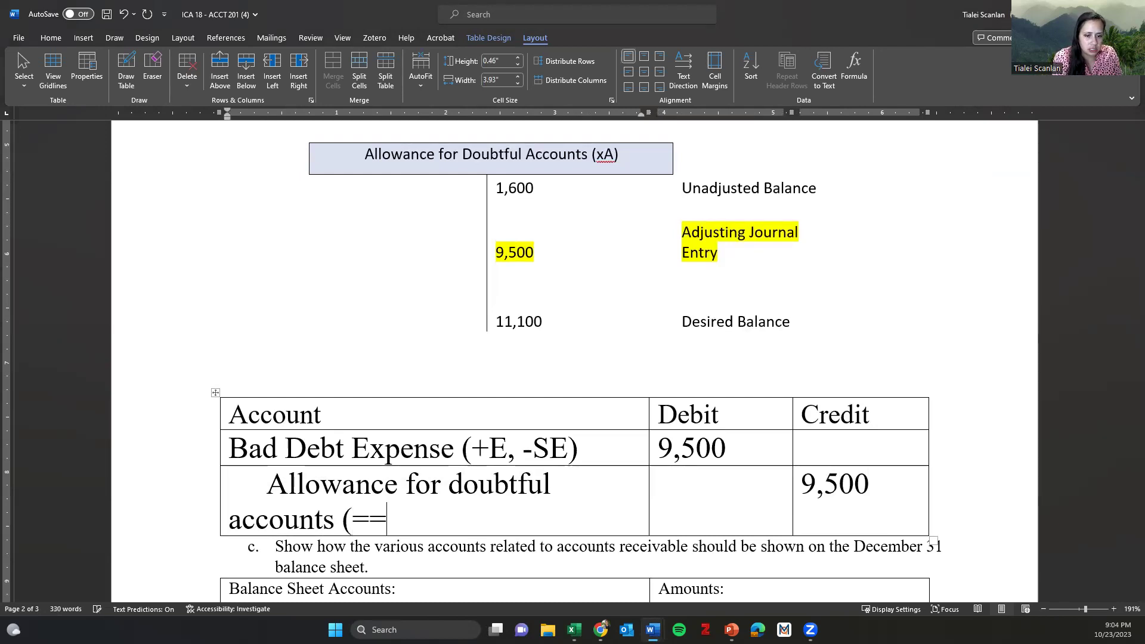
text(+XA))
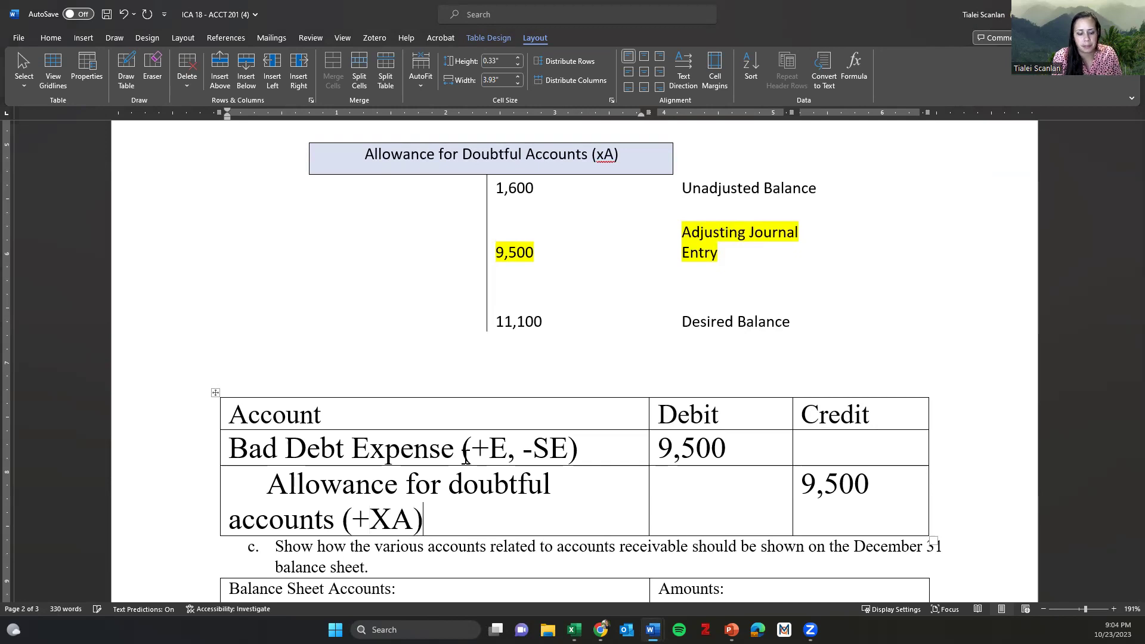
key(BackSpace)
text(, -A))
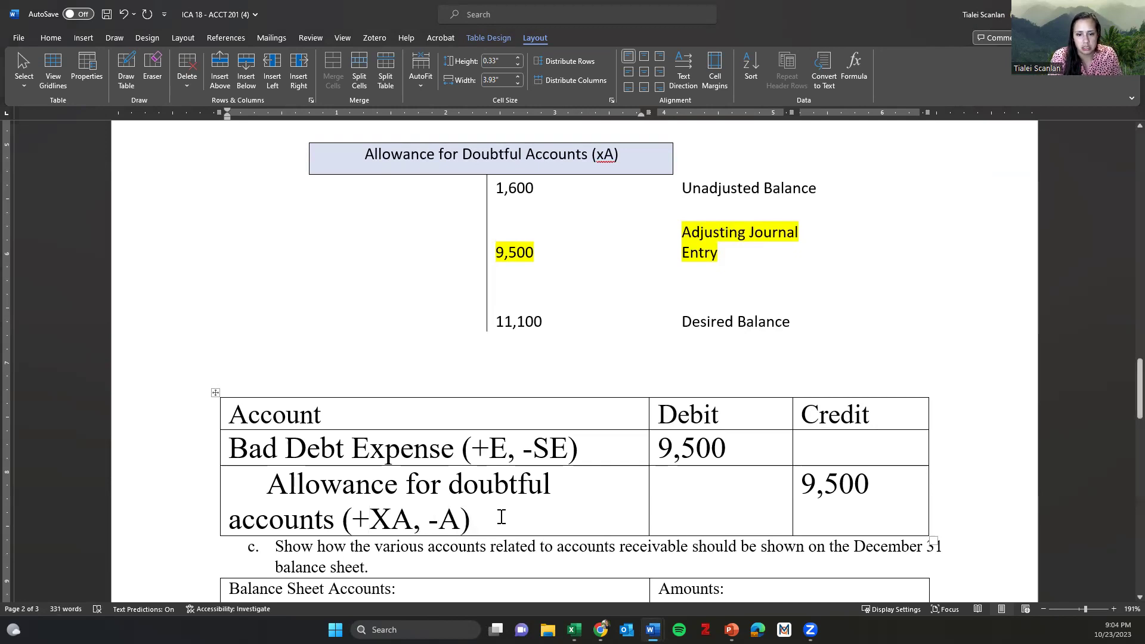
Shrink the Allowance for doubtful accounts text so it fits on one line.
drag(503, 521, 267, 484)
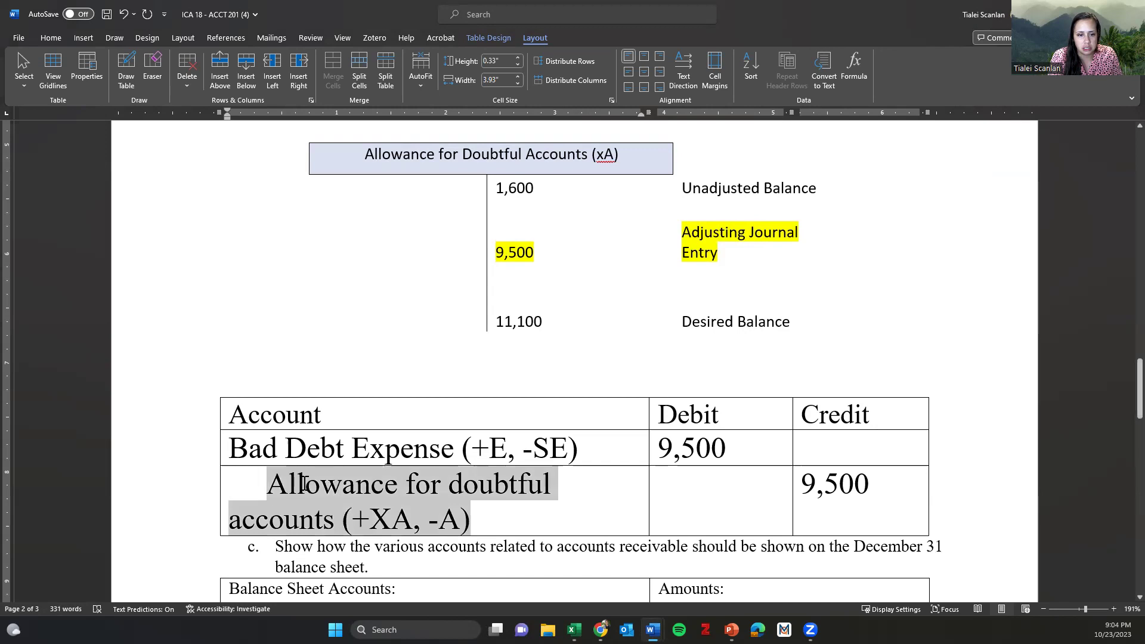
click(51, 38)
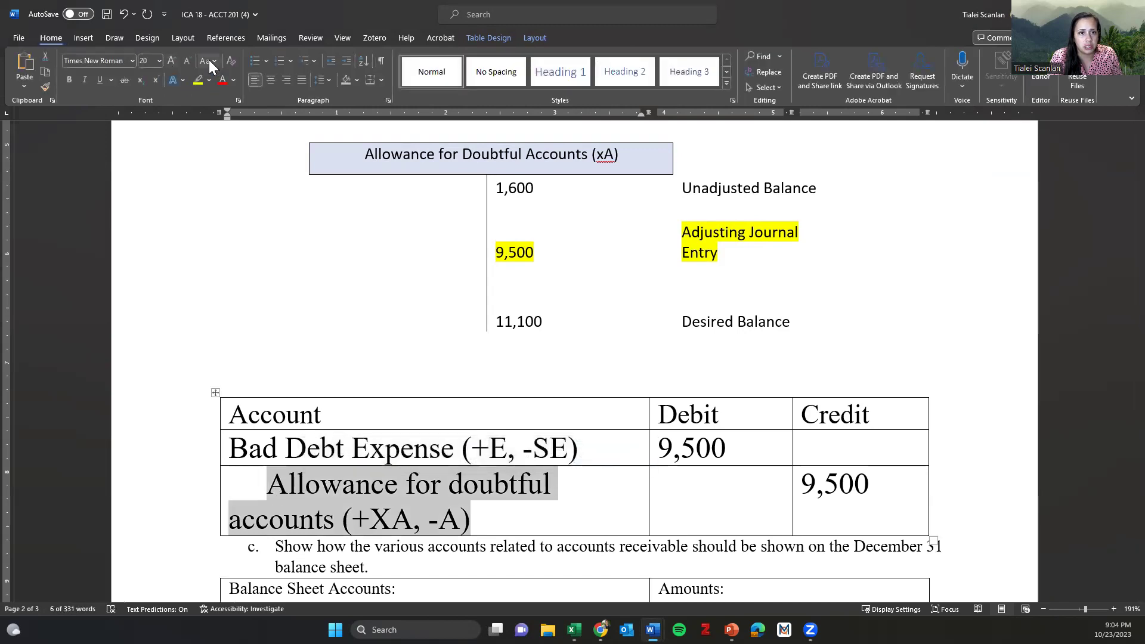
click(187, 60)
click(187, 60)
click(187, 59)
click(643, 394)
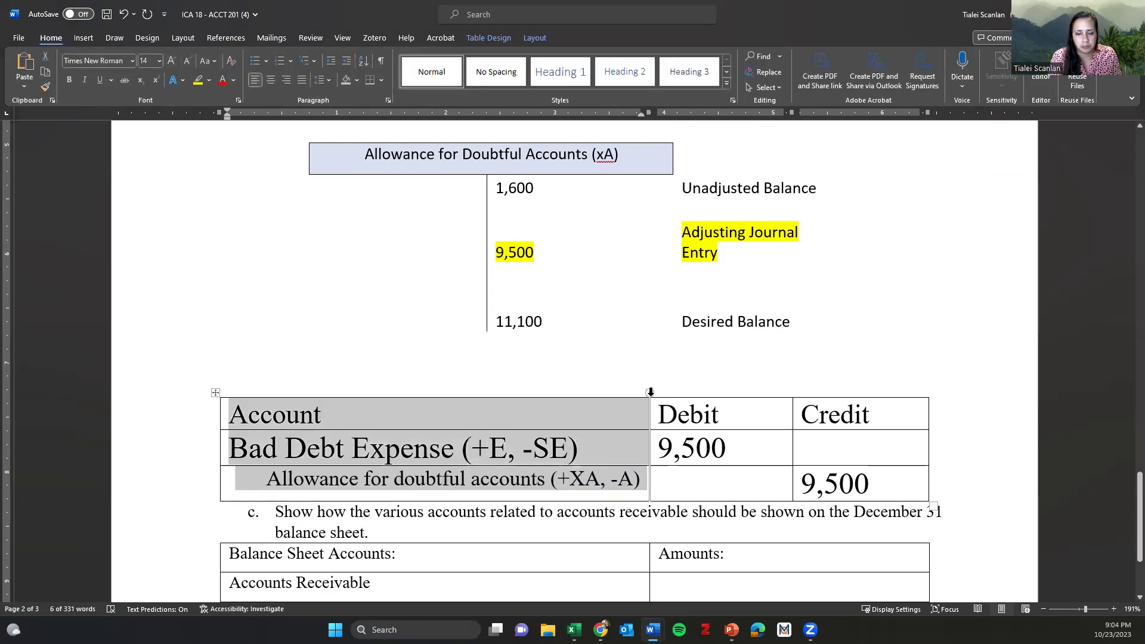
scroll(514, 463, down, 1)
click(515, 459)
scroll(388, 462, down, 1)
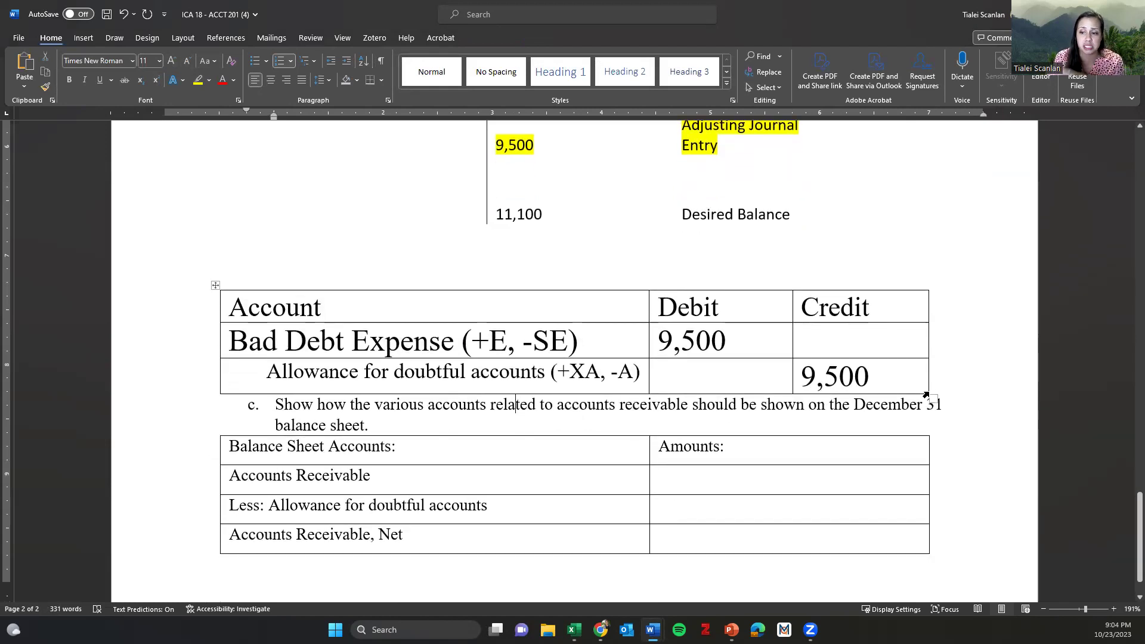
Enter 89,000 as the Accounts Receivable amount in the part c balance sheet.
click(447, 425)
click(682, 472)
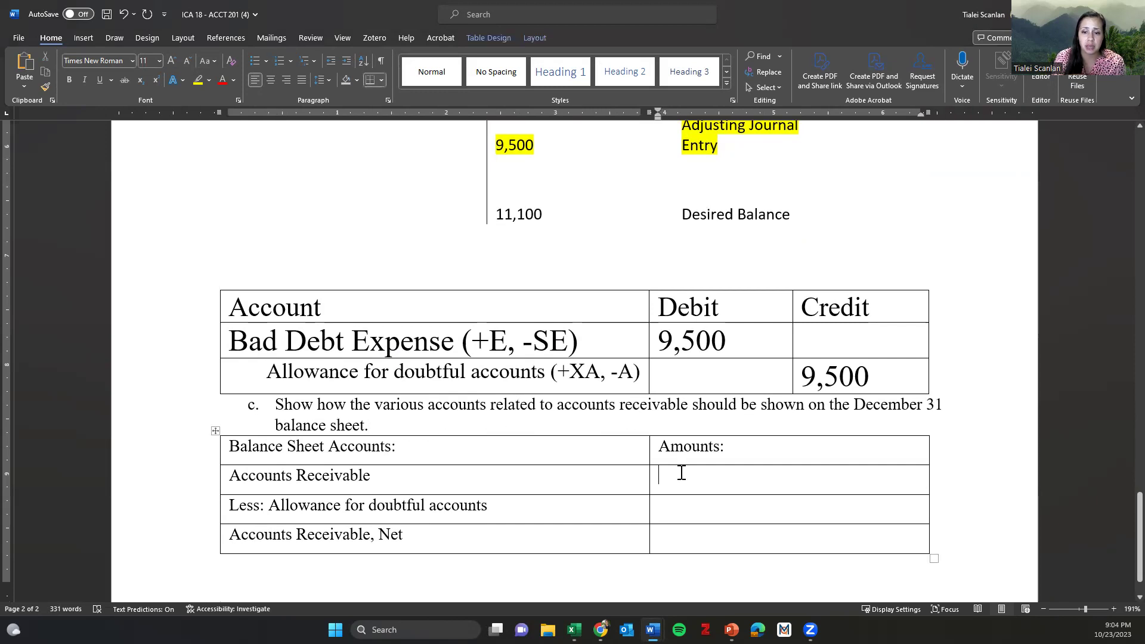
scroll(674, 465, up, 8)
scroll(454, 291, up, 2)
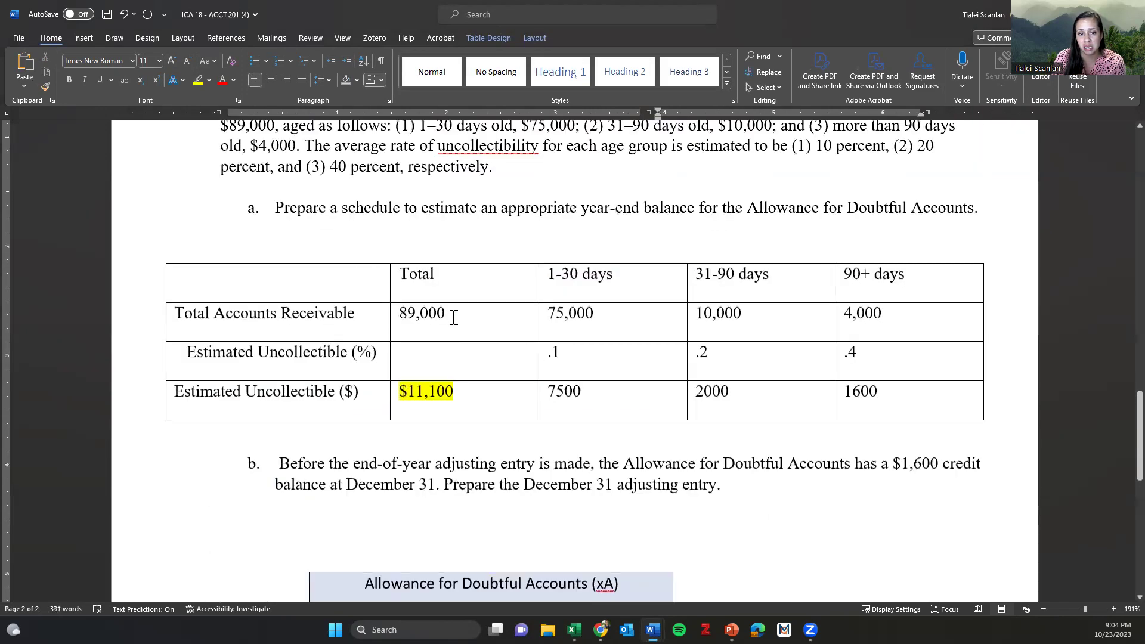
double_click(402, 313)
scroll(329, 241, up, 2)
drag(226, 230, 275, 232)
scroll(399, 435, down, 10)
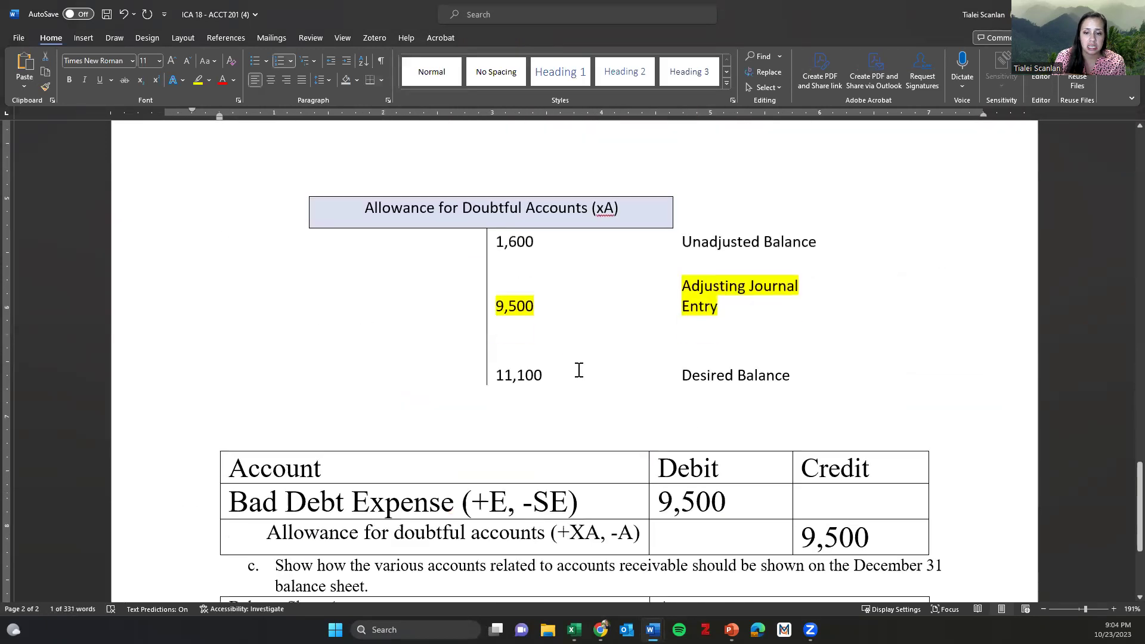
scroll(579, 371, down, 4)
click(709, 421)
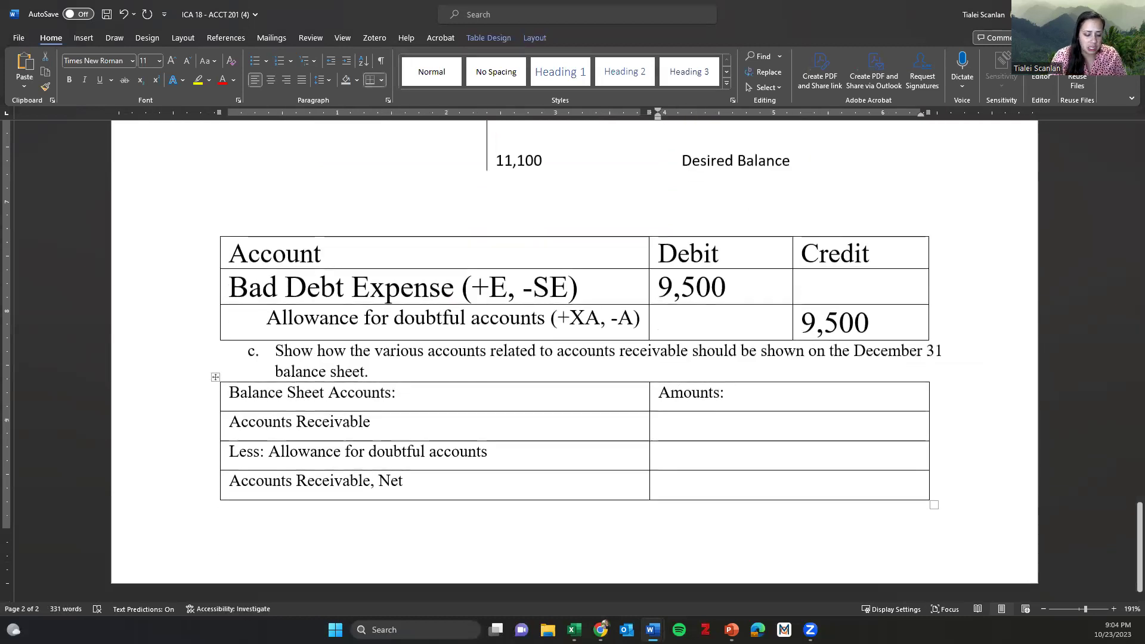
text(8,9,000)
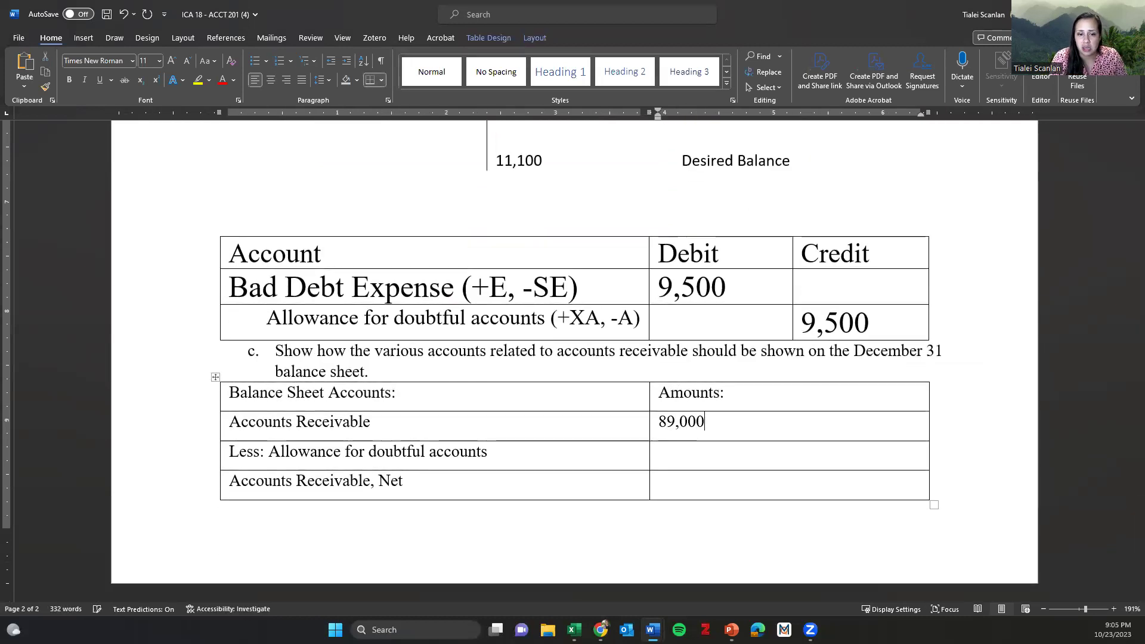
key(Down)
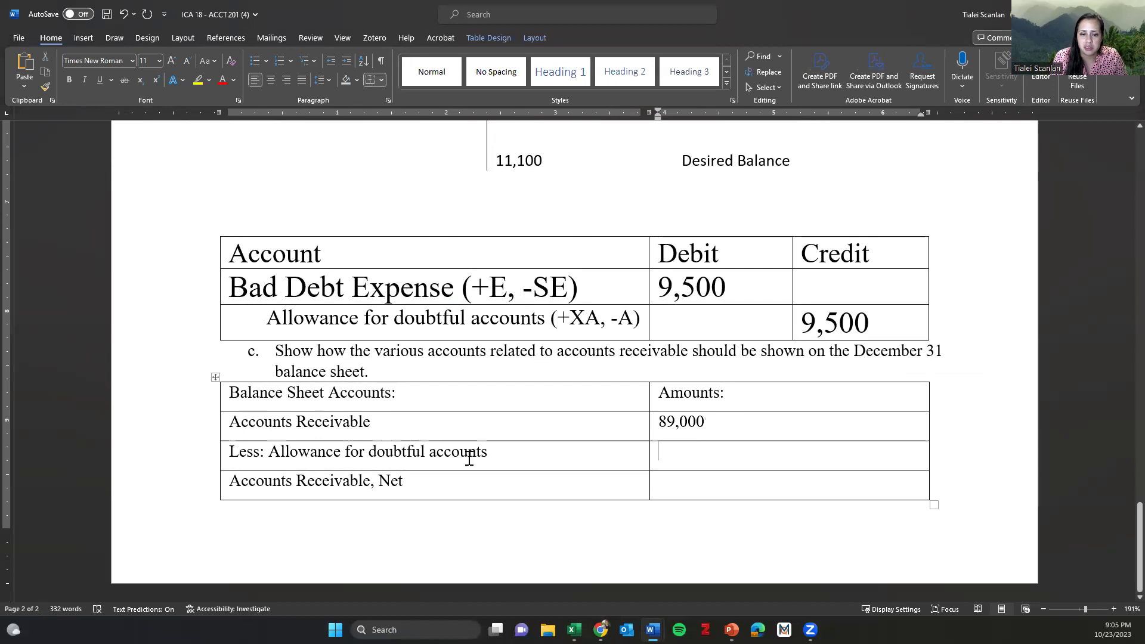
Highlight the T-account's 11,100 Desired Balance line turquoise.
scroll(483, 445, up, 2)
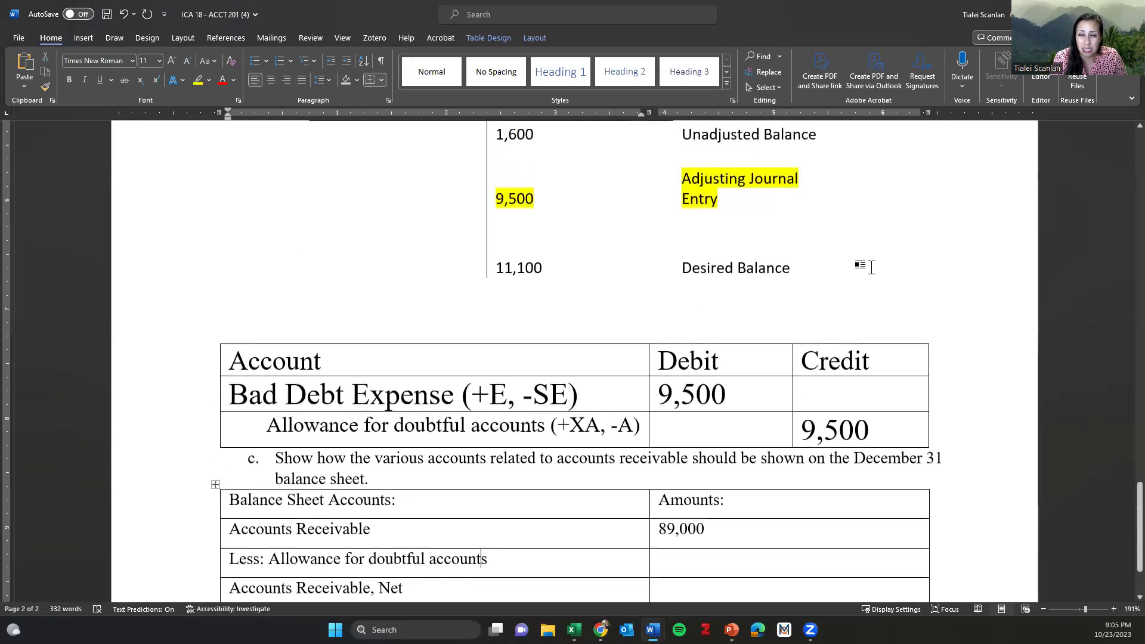
drag(800, 266, 540, 270)
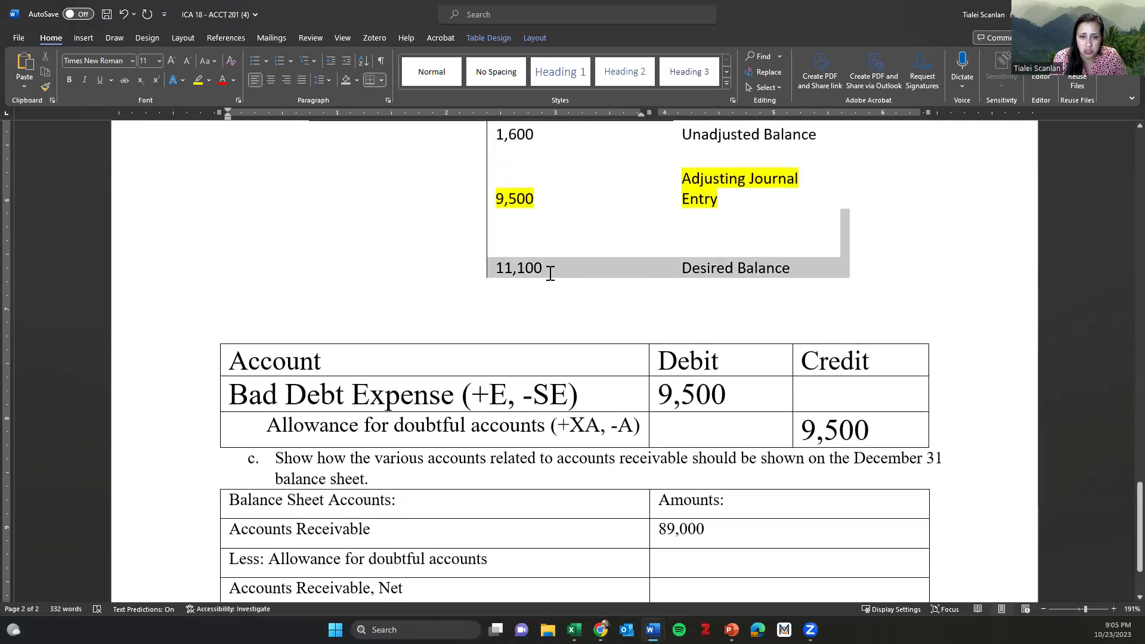
click(208, 80)
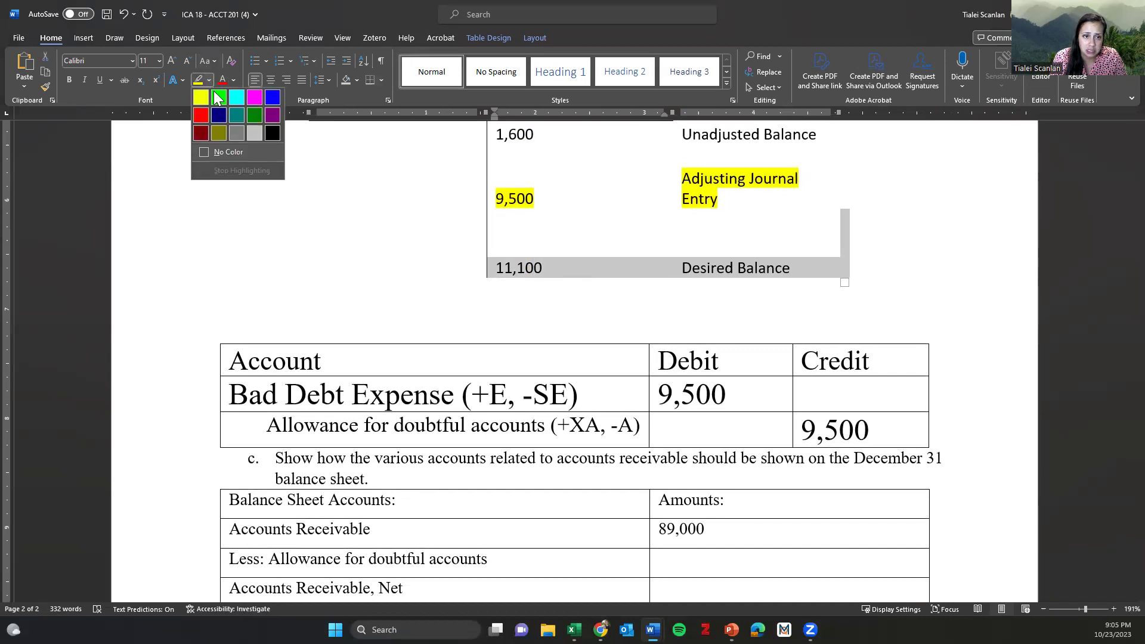
click(239, 100)
scroll(426, 215, down, 1)
scroll(664, 470, down, 1)
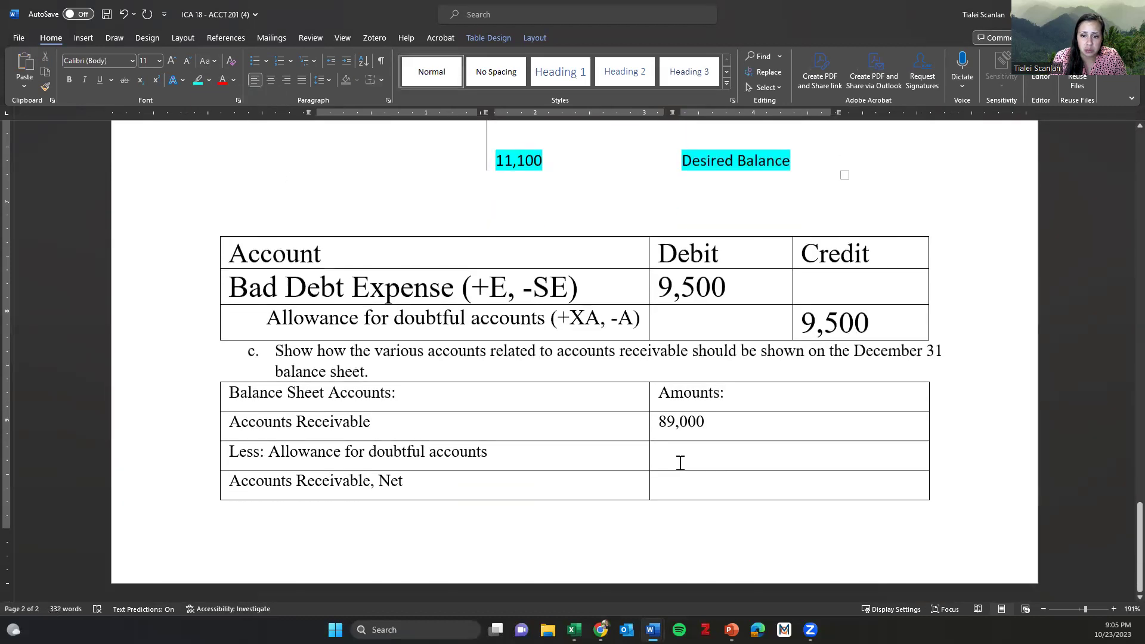
Paste 11,100 into the balance sheet's Less: Allowance amount cell.
click(680, 463)
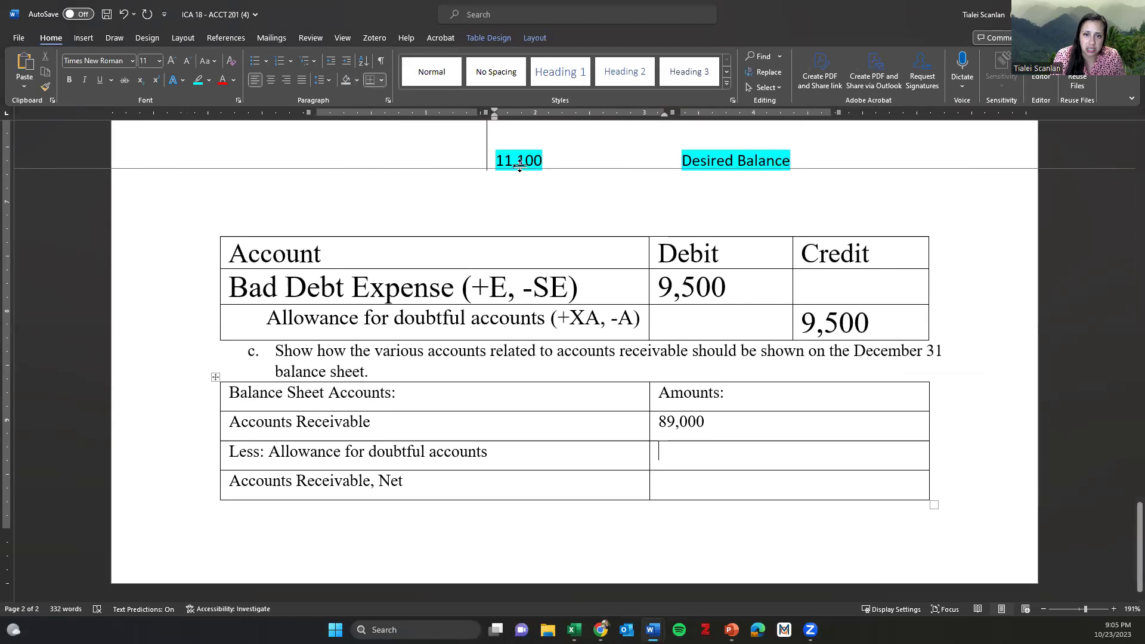
drag(544, 161, 496, 161)
key(ctrl+c)
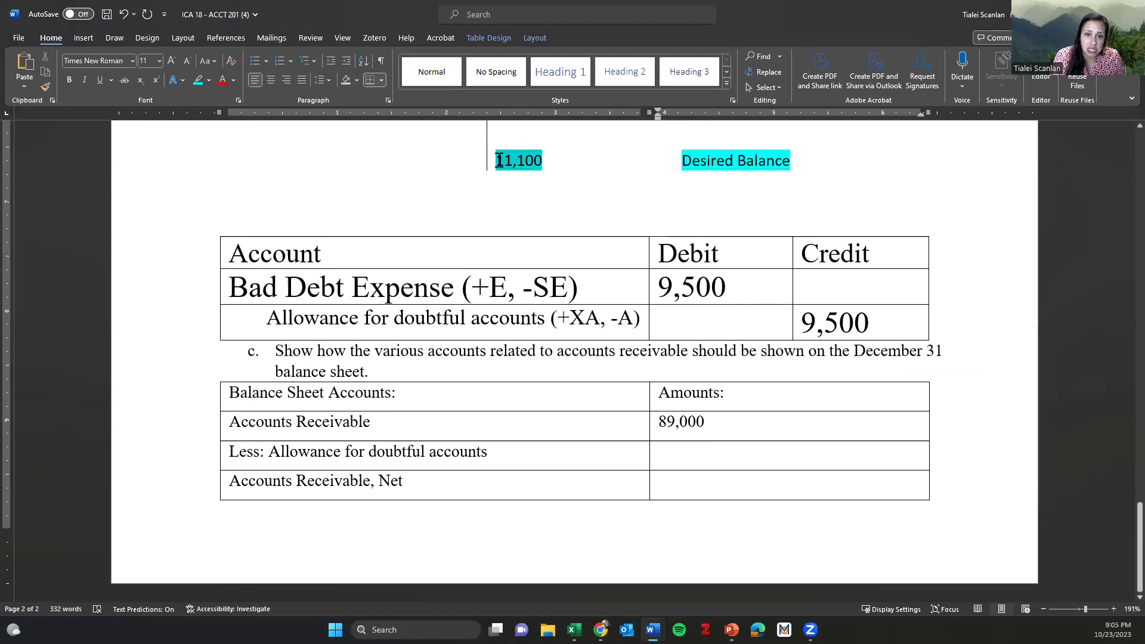
click(685, 451)
key(ctrl+v)
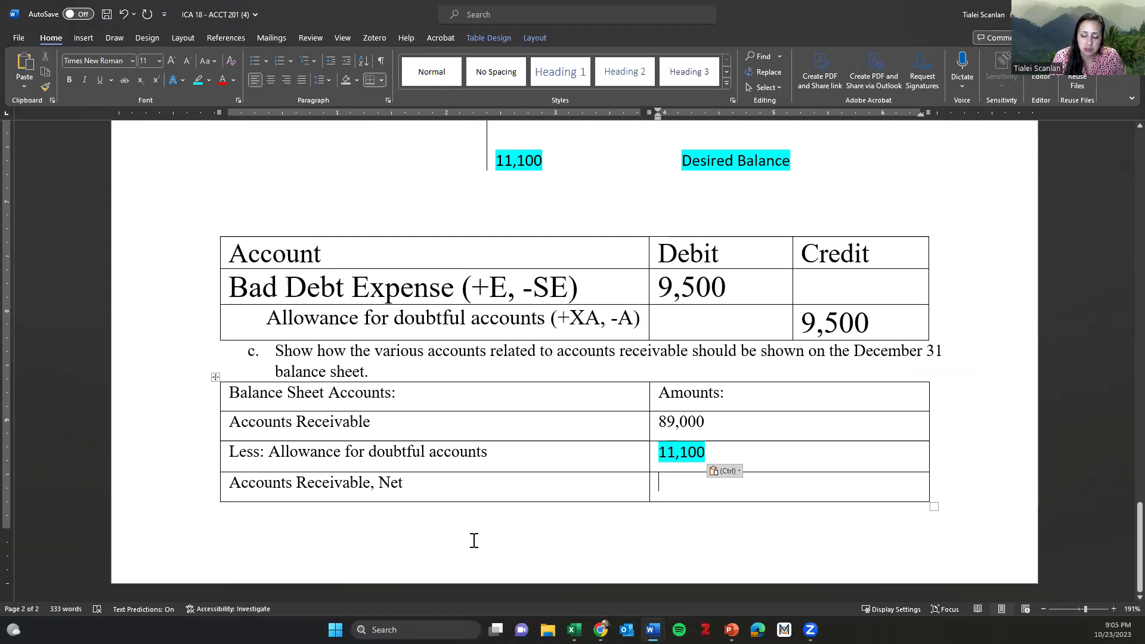
click(573, 629)
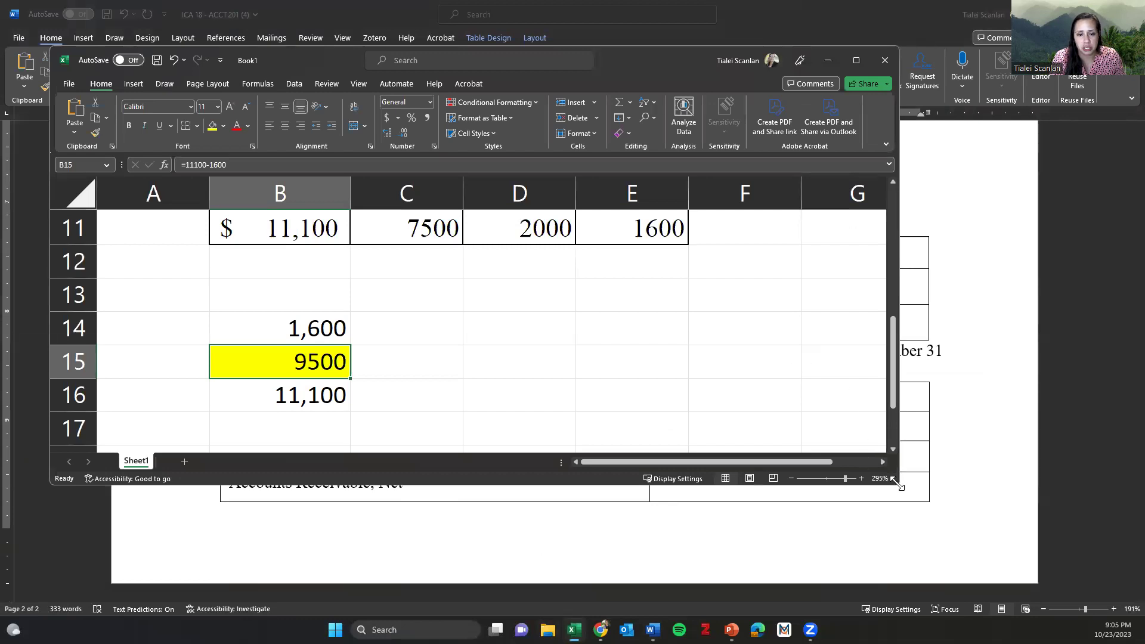
drag(894, 480, 565, 517)
scroll(462, 394, down, 2)
scroll(363, 322, down, 1)
scroll(266, 376, up, 2)
scroll(298, 314, down, 1)
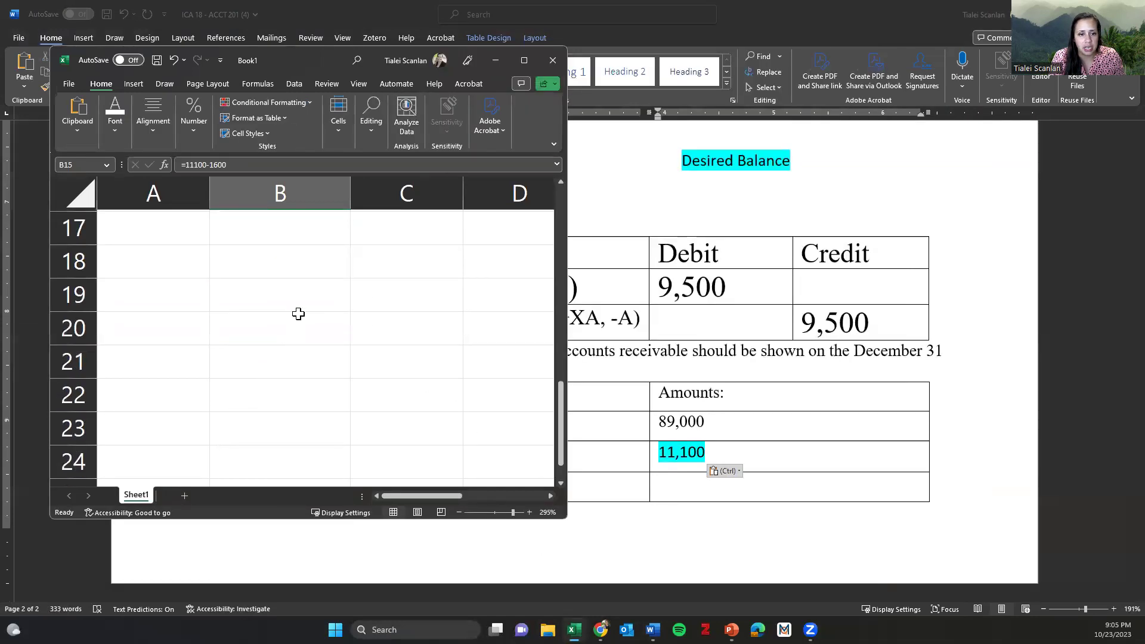
click(298, 314)
text(=89000-11100)
key(Return)
click(301, 322)
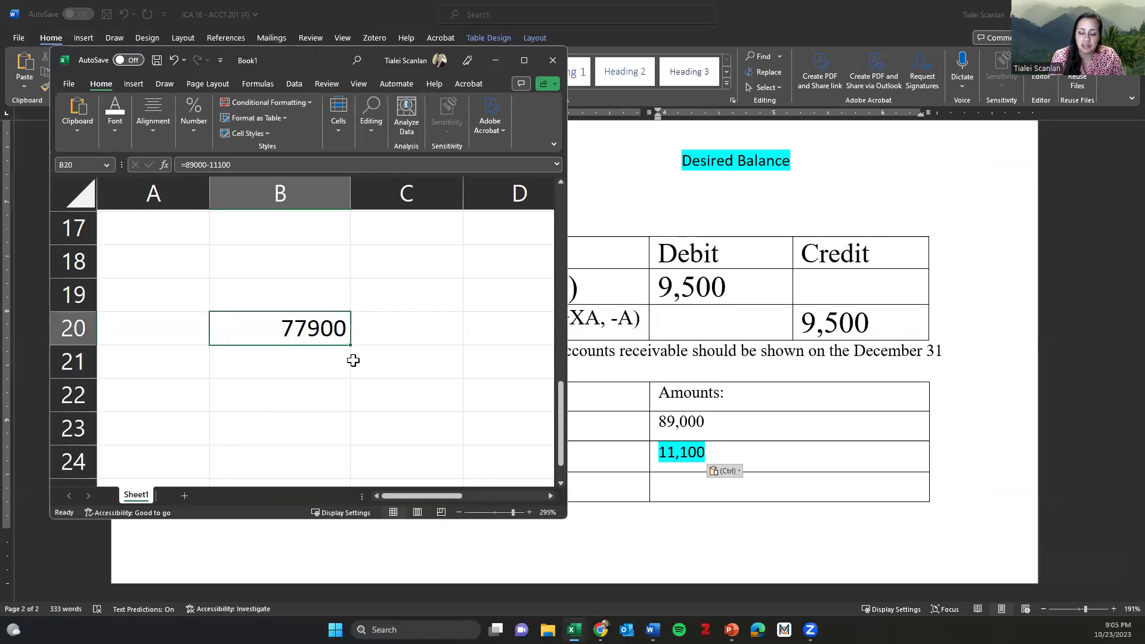
click(664, 488)
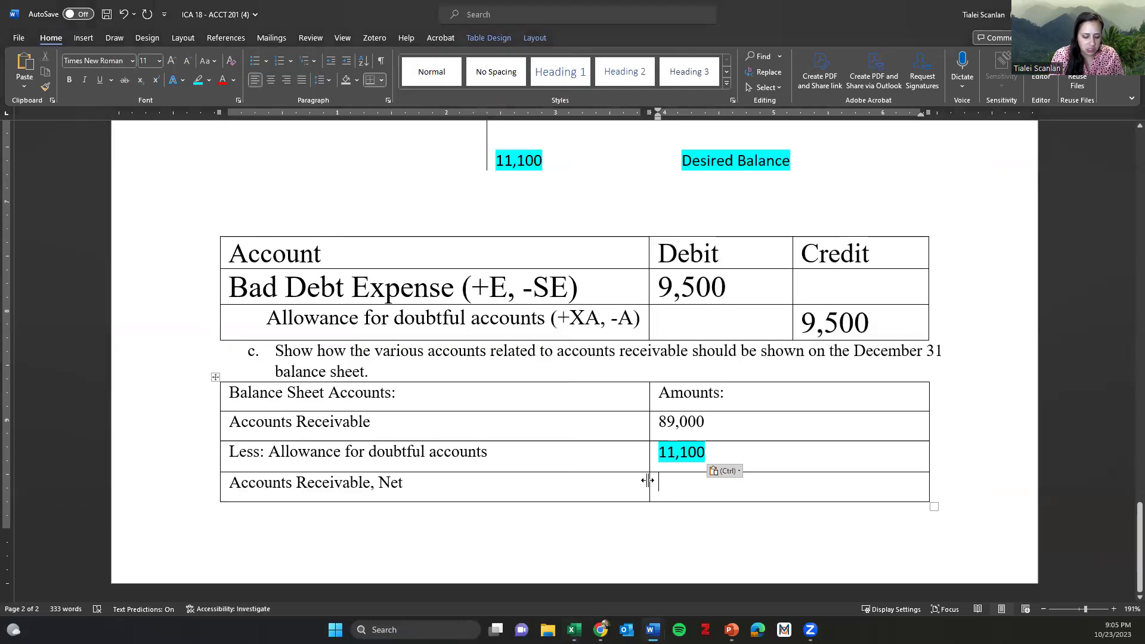
Type 77,900 into the Accounts Receivable, Net cell of the part c balance sheet.
text(77,900)
click(705, 452)
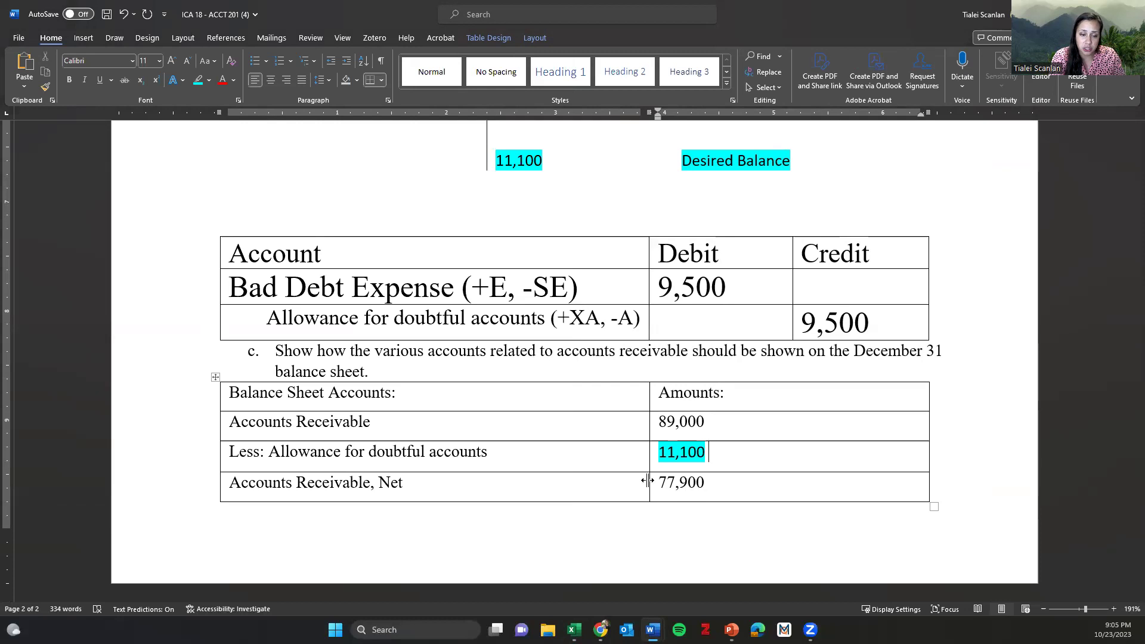
drag(266, 452, 233, 450)
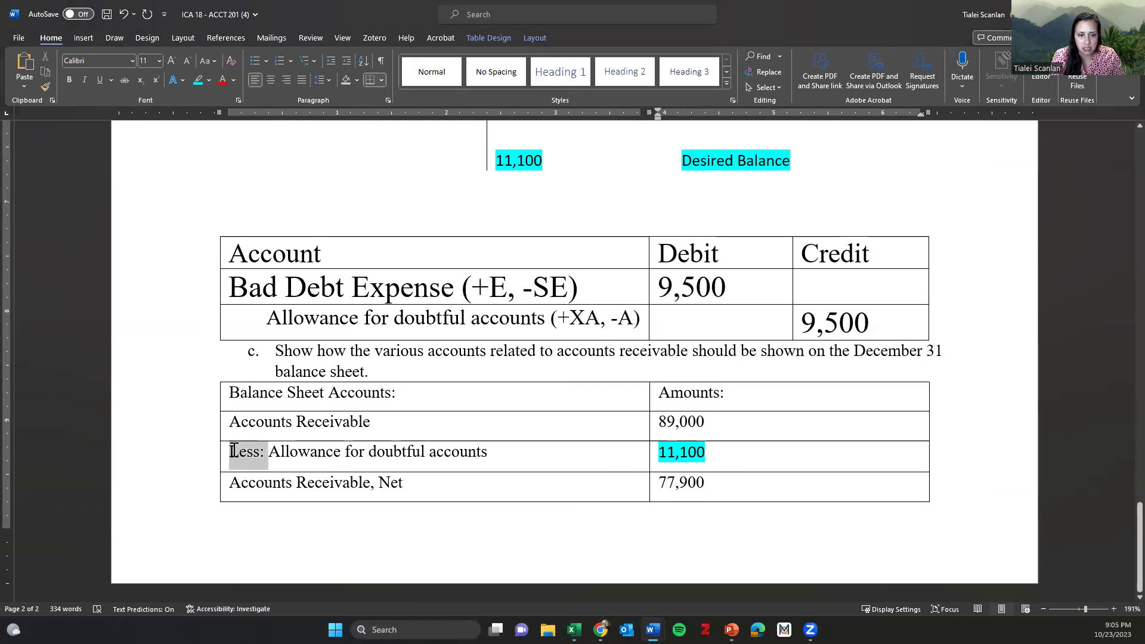
click(304, 455)
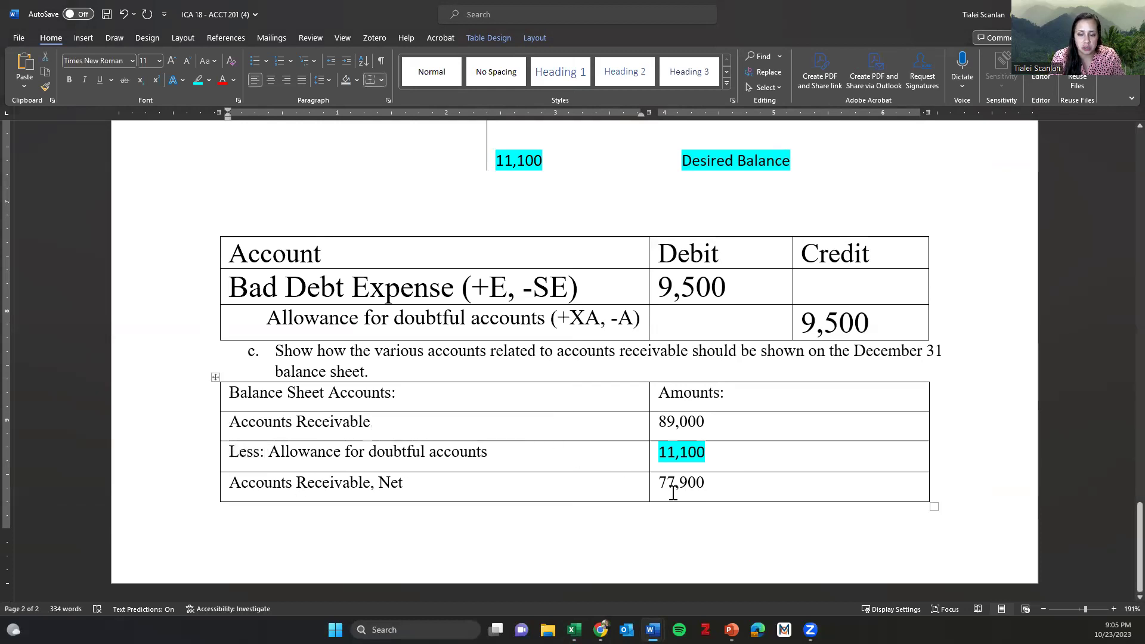
click(705, 485)
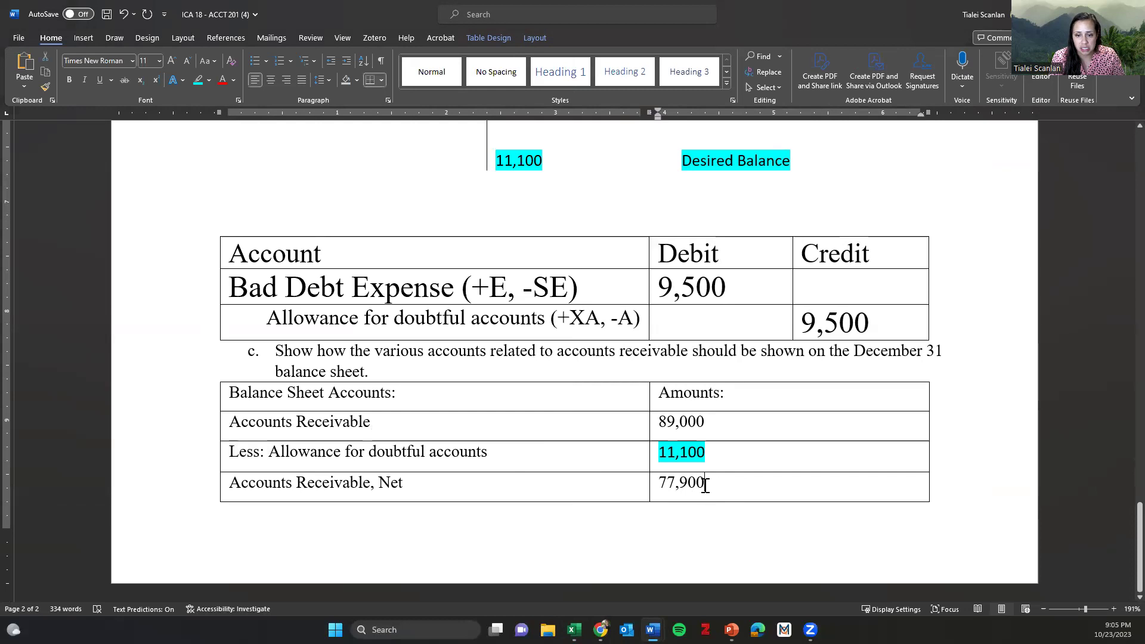
click(541, 495)
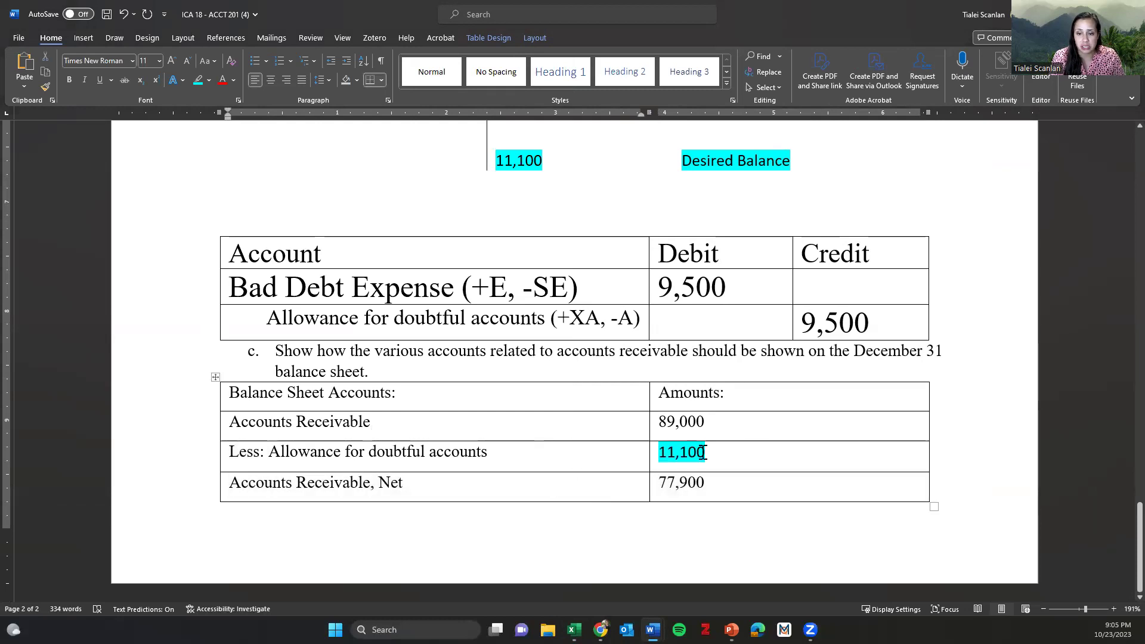